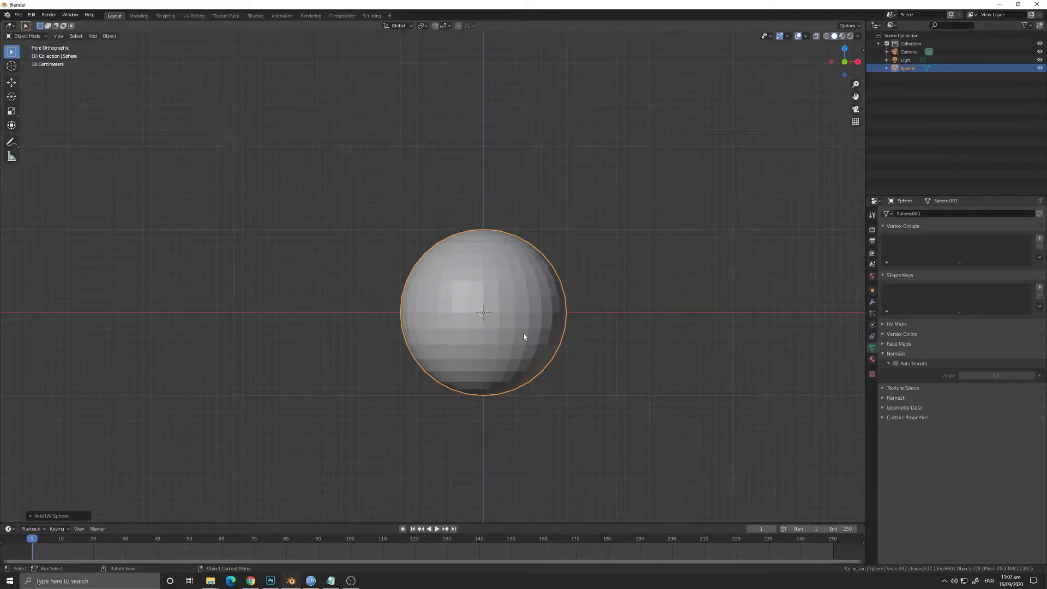
# In wireframe Edit Mode, delete the lower half of the sphere's vertices.
pyautogui.click(446, 336)
pyautogui.click(638, 410)
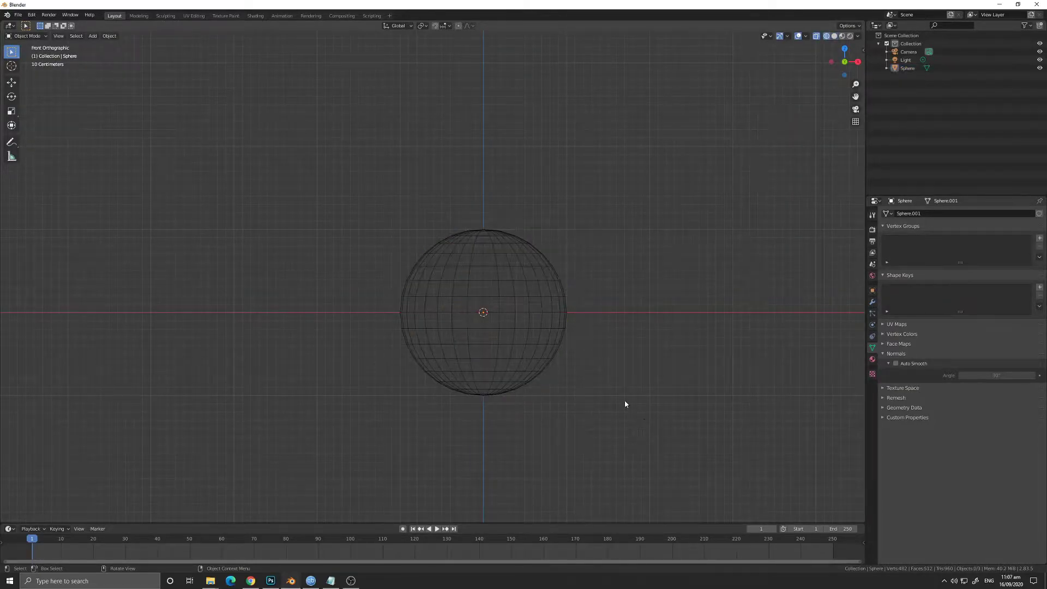
pyautogui.press('Tab')
pyautogui.click(622, 419)
pyautogui.moveTo(659, 424); pyautogui.dragTo(307, 323)
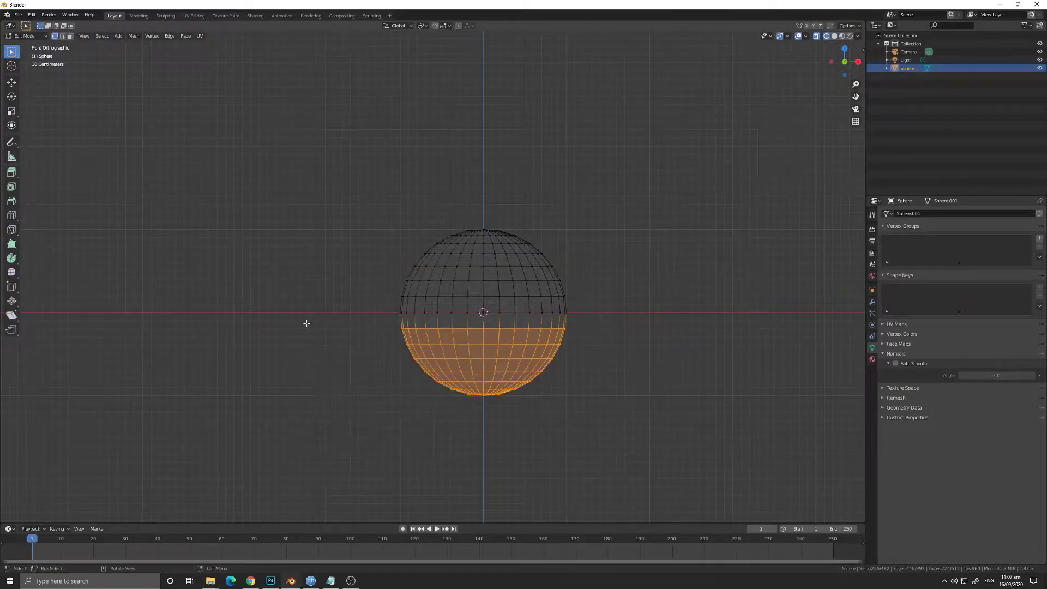
pyautogui.press('x')
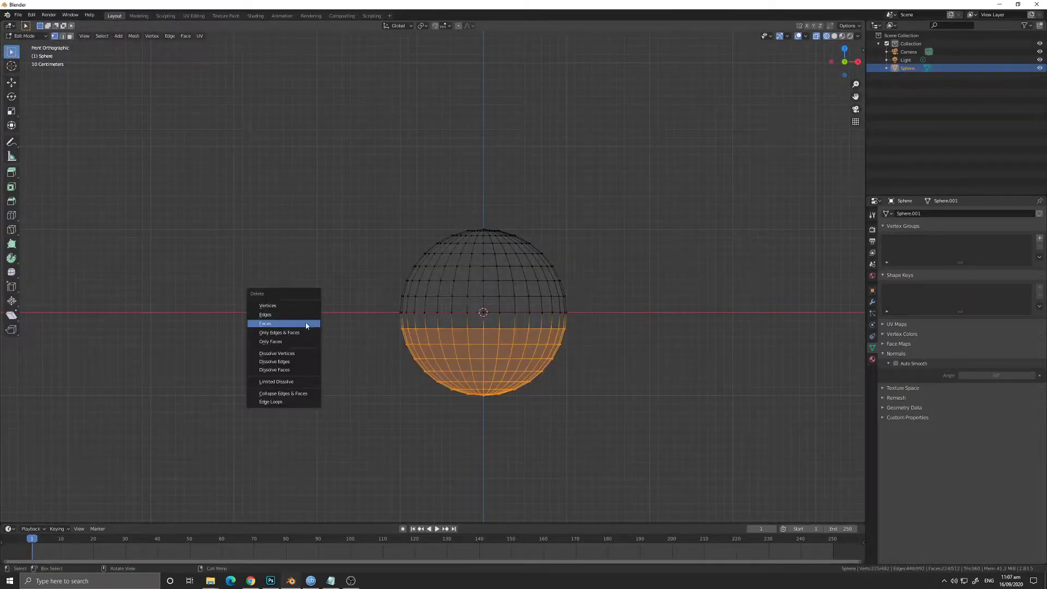
pyautogui.click(271, 306)
pyautogui.moveTo(433, 310); pyautogui.dragTo(463, 314, button='middle')
# Delete the sphere's top pole vertex to leave a small hole, then leave Edit Mode.
pyautogui.scroll(4, 448, 354)
pyautogui.moveTo(449, 305); pyautogui.dragTo(477, 333)
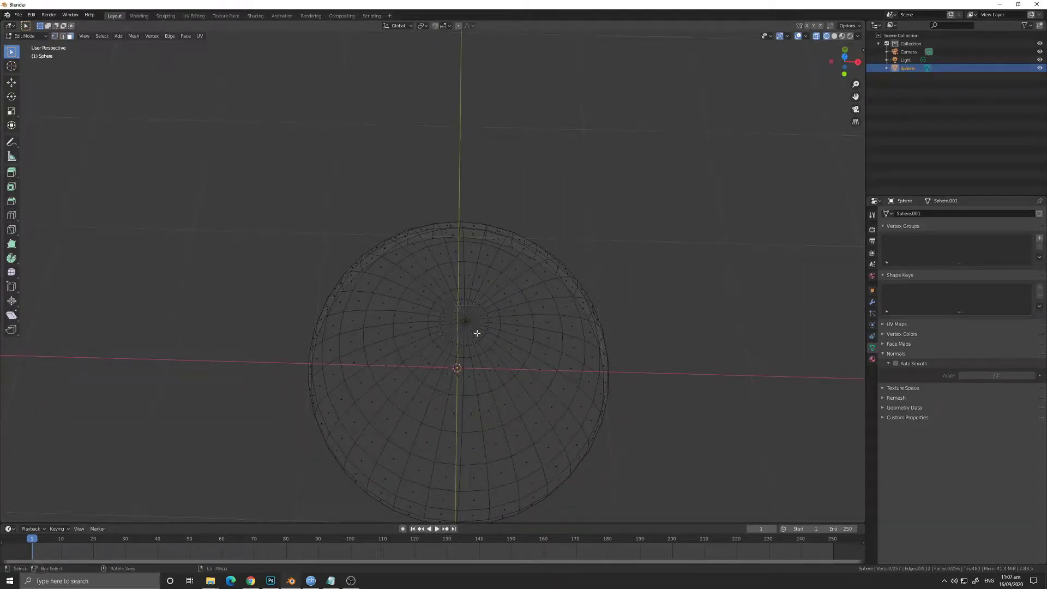
pyautogui.scroll(2, 476, 332)
pyautogui.press('b')
pyautogui.click(451, 334)
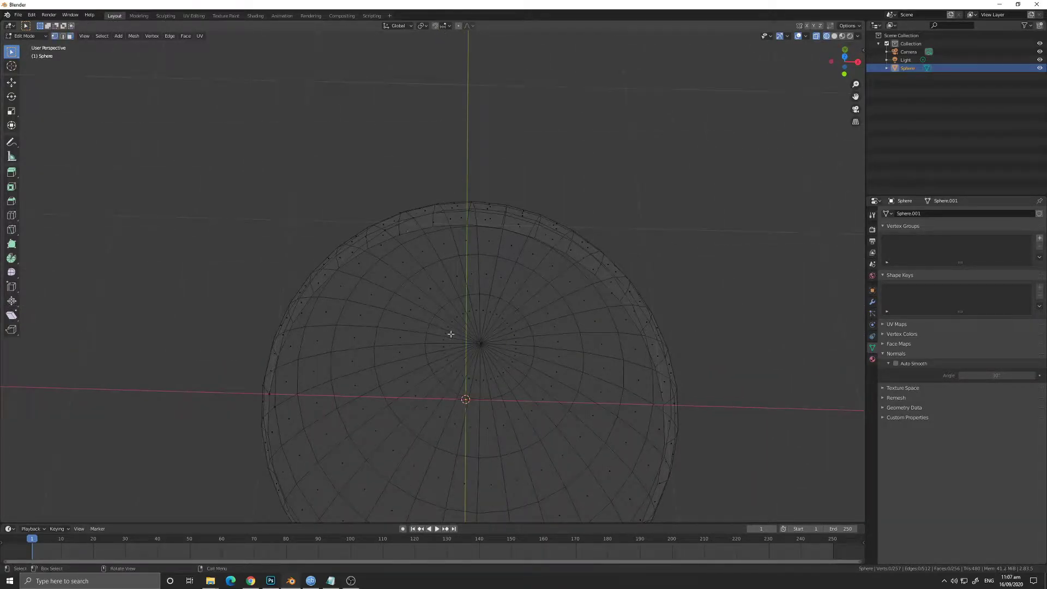
pyautogui.moveTo(453, 330); pyautogui.dragTo(501, 364)
pyautogui.press('x')
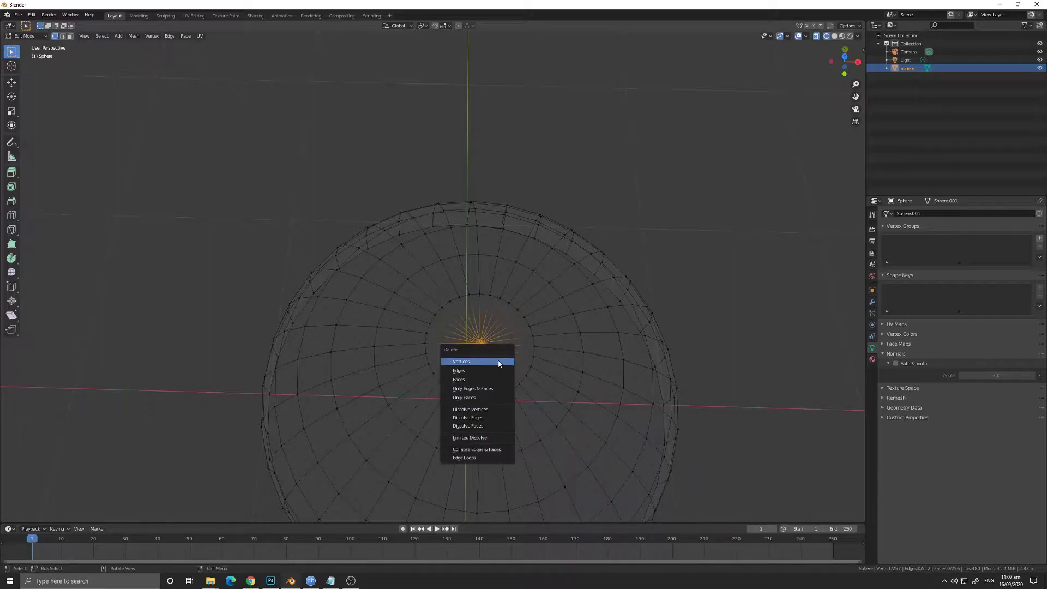
pyautogui.click(472, 364)
pyautogui.moveTo(407, 358); pyautogui.dragTo(470, 315, button='middle')
pyautogui.press('Tab')
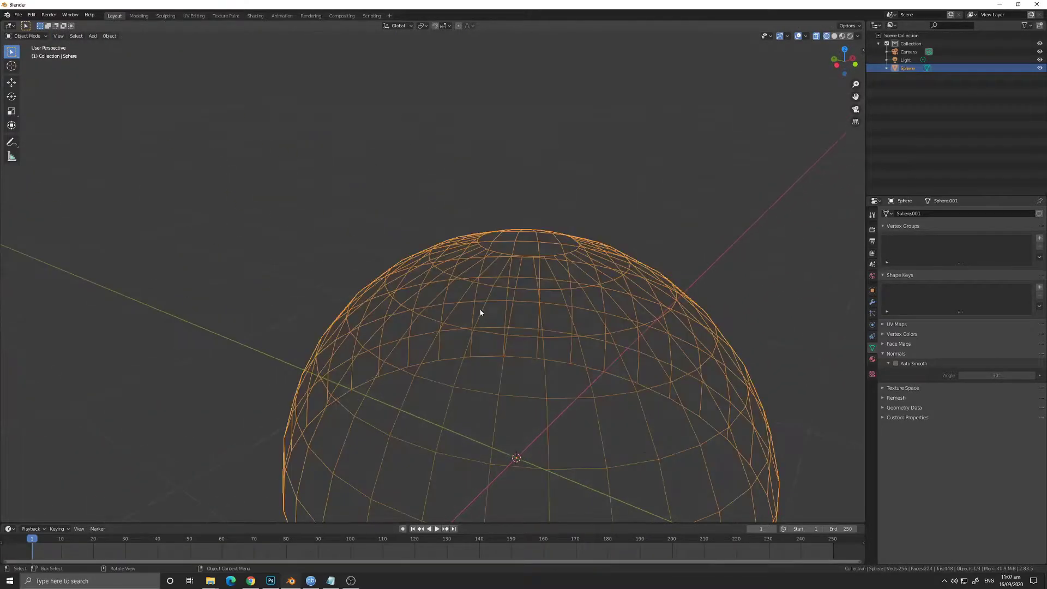
# In front orthographic wireframe view, select the dome's bottom ring of vertices.
pyautogui.click(835, 36)
pyautogui.moveTo(709, 166)
pyautogui.mouseDown(button='middle')
pyautogui.moveTo(572, 231)
pyautogui.moveTo(526, 212)
pyautogui.moveTo(575, 214)
pyautogui.moveTo(491, 269)
pyautogui.mouseUp(button='middle')
pyautogui.scroll(-3, 575, 214)
pyautogui.press('Tab')
pyautogui.moveTo(493, 308); pyautogui.dragTo(485, 323, button='middle')
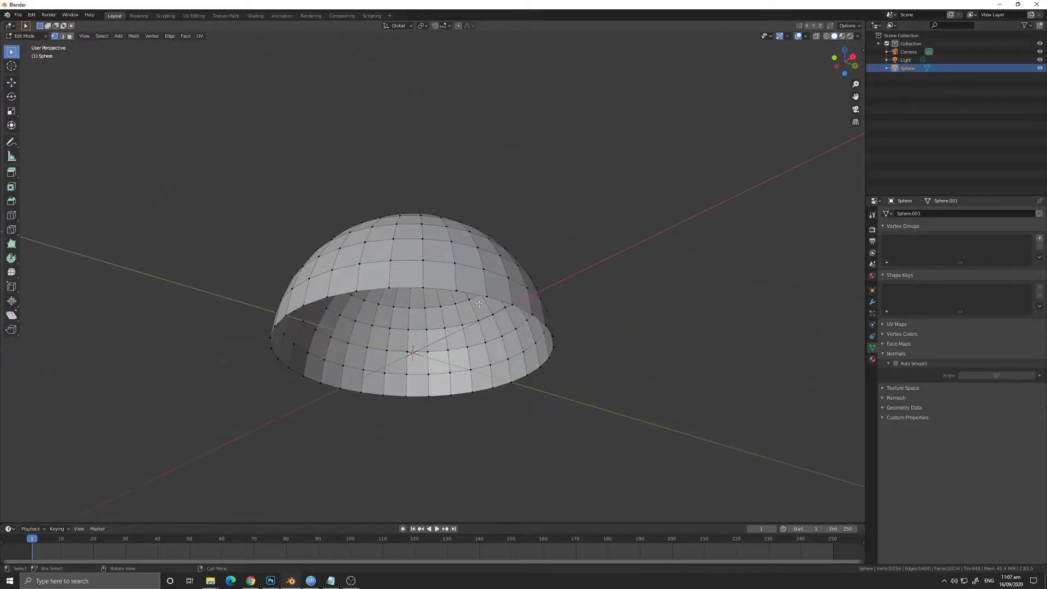
pyautogui.press('KP_1')
pyautogui.scroll(3, 478, 383)
pyautogui.press('z')
pyautogui.click(425, 416)
pyautogui.keyDown('shift'); pyautogui.moveTo(476, 416); pyautogui.dragTo(459, 356, button='middle'); pyautogui.keyUp('shift')
pyautogui.press('b')
pyautogui.moveTo(181, 371); pyautogui.dragTo(821, 424)
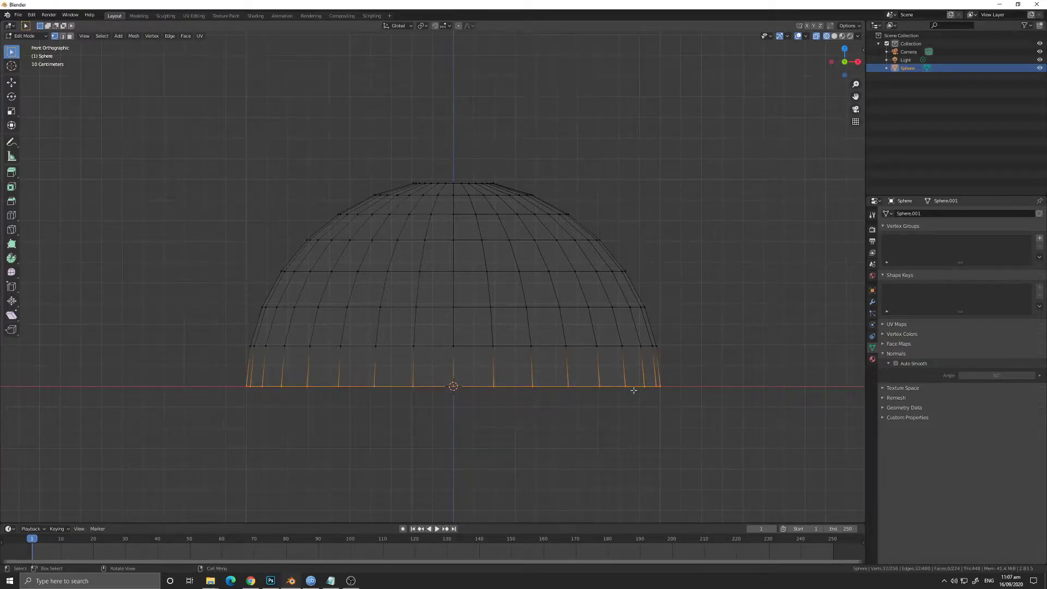
# Extrude the bottom ring outward into a flare, then extrude it straight down along Z.
pyautogui.press('e')
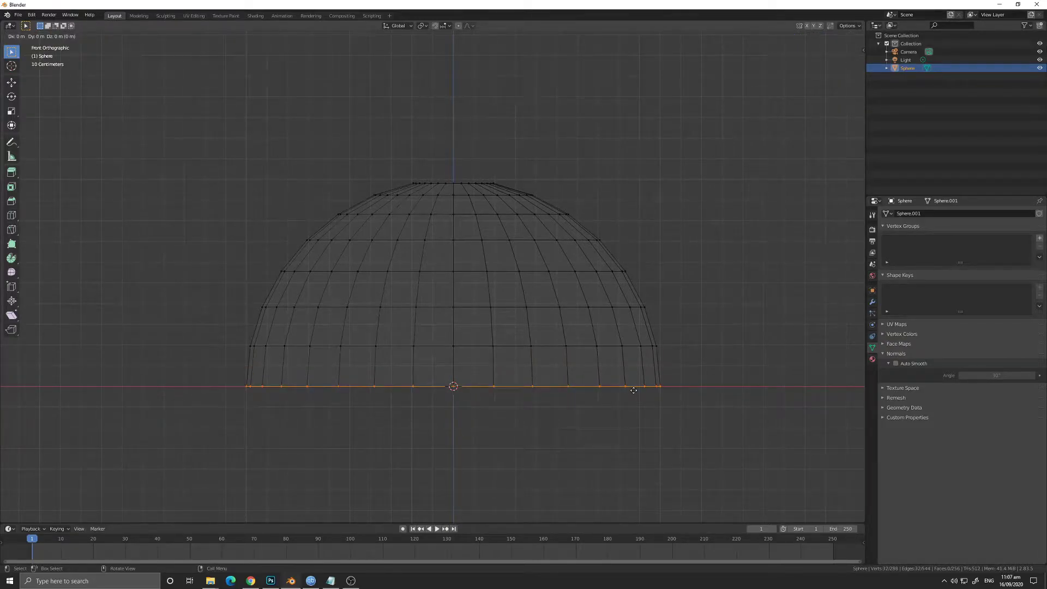
pyautogui.click(647, 389)
pyautogui.moveTo(647, 386); pyautogui.dragTo(623, 326, button='middle')
pyautogui.press('e')
pyautogui.press('z')
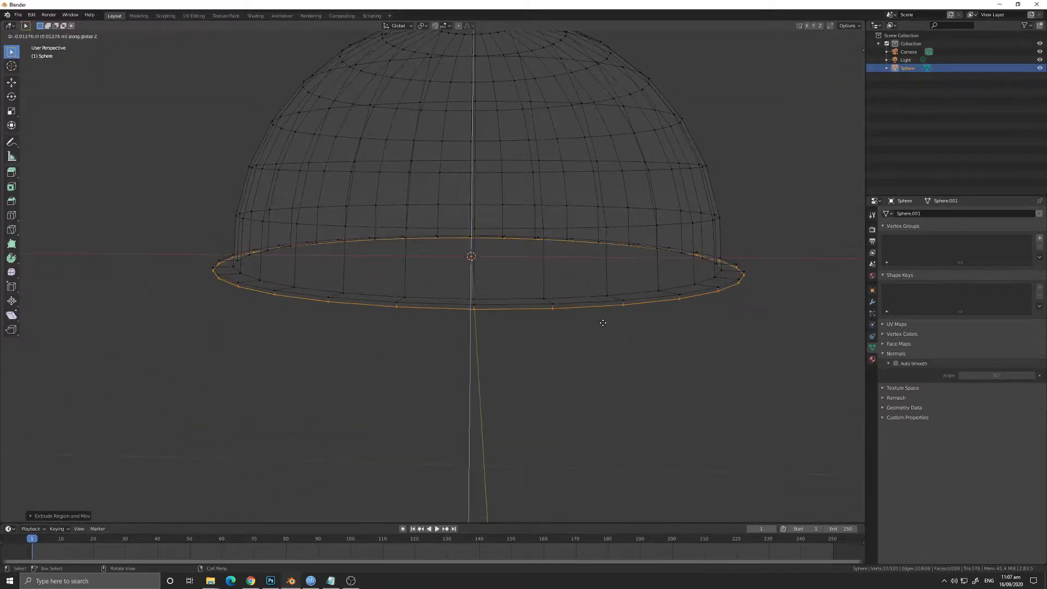
pyautogui.click(605, 336)
# Scale the new bottom ring slightly larger and lower it along Z.
pyautogui.press('KP_1')
pyautogui.scroll(2, 664, 280)
pyautogui.press('s')
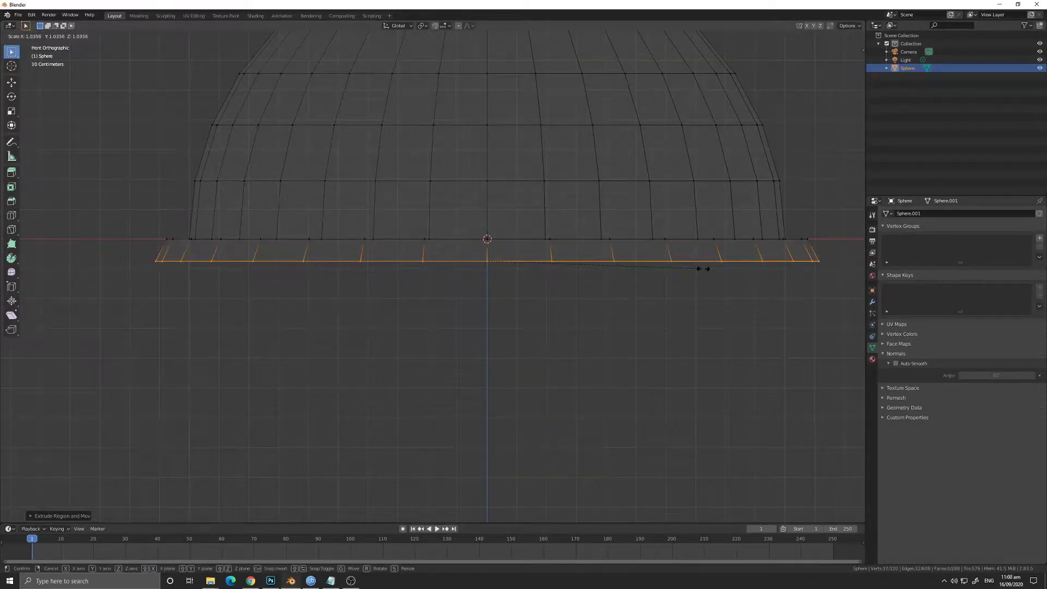
pyautogui.click(707, 270)
pyautogui.press('g')
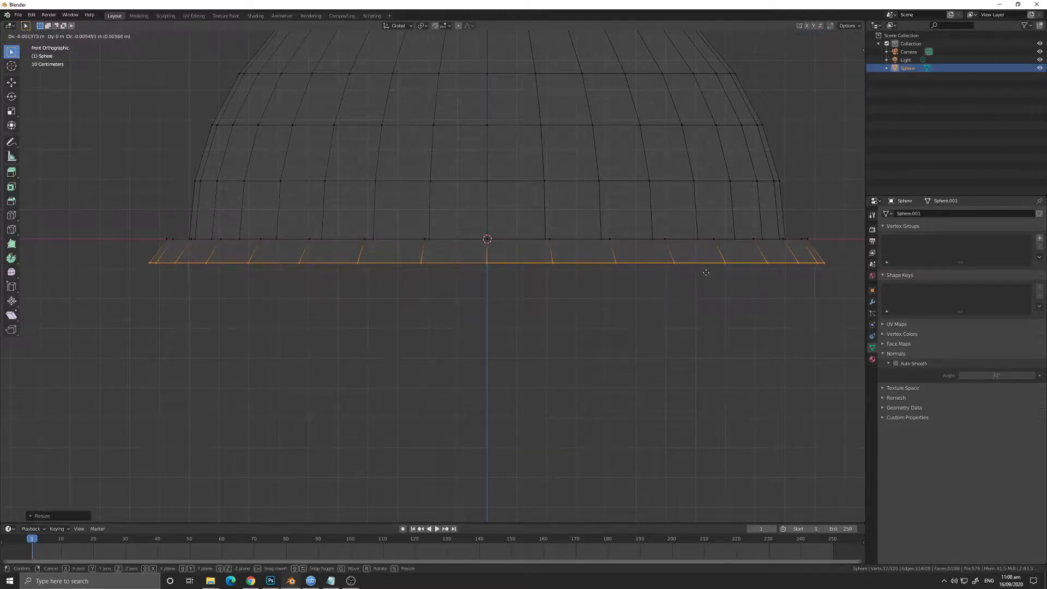
pyautogui.press('z')
pyautogui.click(705, 278)
# Add a centred loop cut in the lip band and start bevelling it.
pyautogui.hotkey('ctrl', 'r')
pyautogui.click(760, 249)
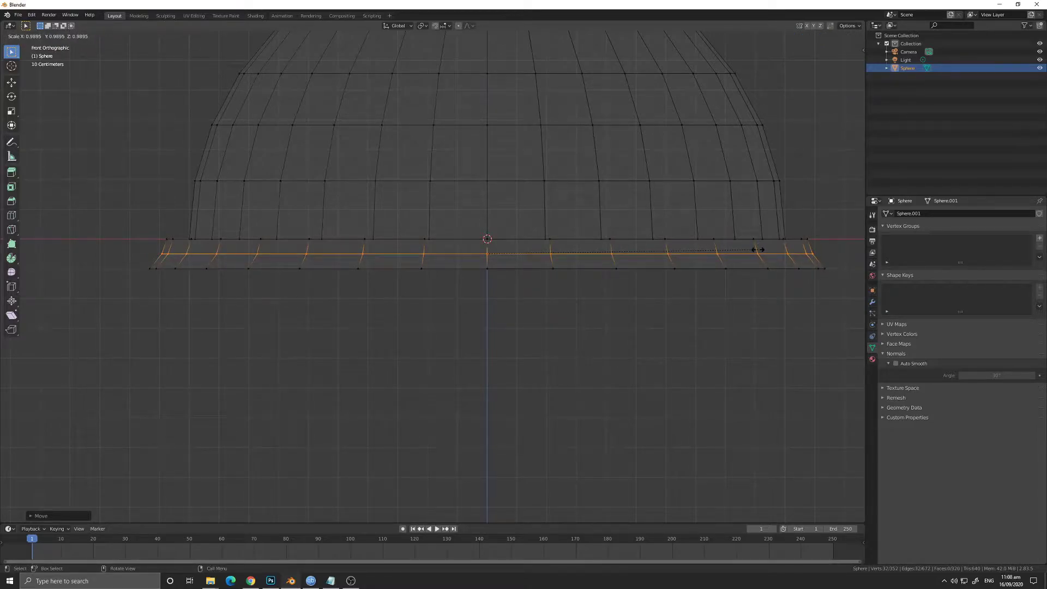
pyautogui.rightClick(758, 249)
pyautogui.hotkey('ctrl', 'b')
pyautogui.scroll(3, 760, 250)
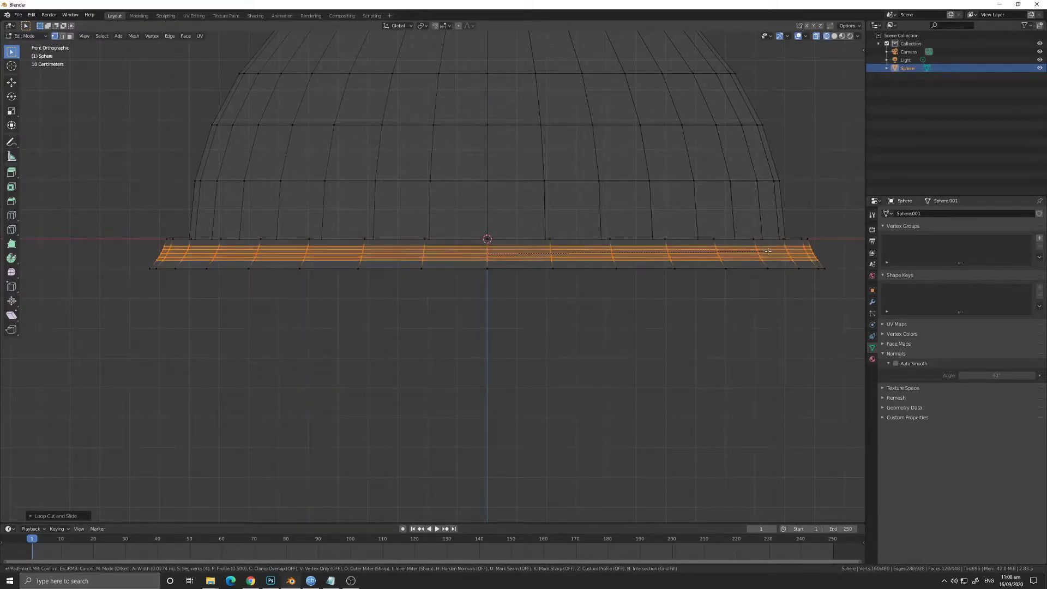
# Confirm the bevel on the lip's loop cut.
pyautogui.click(768, 251)
pyautogui.click(773, 289)
pyautogui.press('Tab')
pyautogui.press('Tab')
pyautogui.moveTo(582, 306); pyautogui.dragTo(477, 353, button='middle')
pyautogui.press('Tab')
pyautogui.press('KP_1')
pyautogui.press('Tab')
# Bevel the edge loop around the dome's base.
pyautogui.keyDown('alt'); pyautogui.click(390, 410); pyautogui.keyUp('alt')
pyautogui.hotkey('ctrl', 'b')
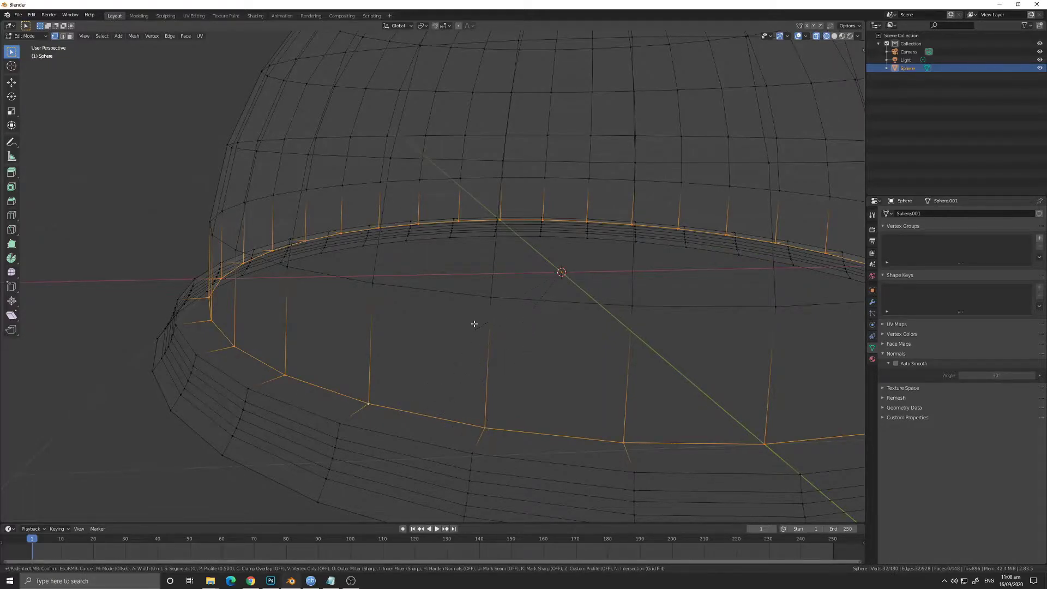
pyautogui.moveTo(421, 292); pyautogui.dragTo(453, 391, button='middle')
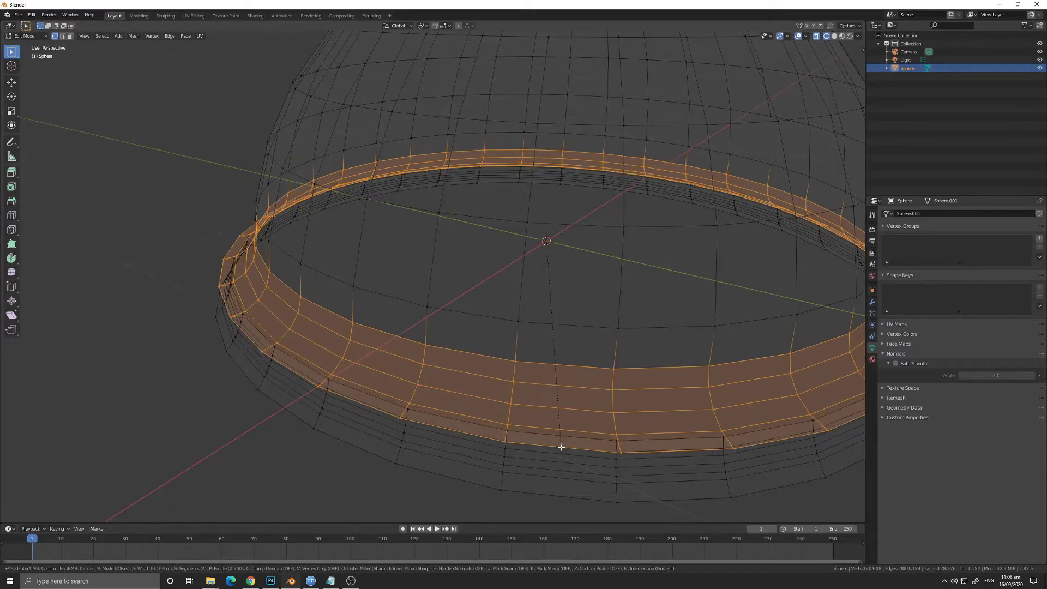
pyautogui.click(562, 420)
pyautogui.press('Tab')
pyautogui.moveTo(398, 427)
pyautogui.mouseDown(button='middle')
pyautogui.moveTo(463, 427)
pyautogui.moveTo(391, 411)
pyautogui.mouseUp(button='middle')
# Bevel the rim's outer edge loop.
pyautogui.press('Tab')
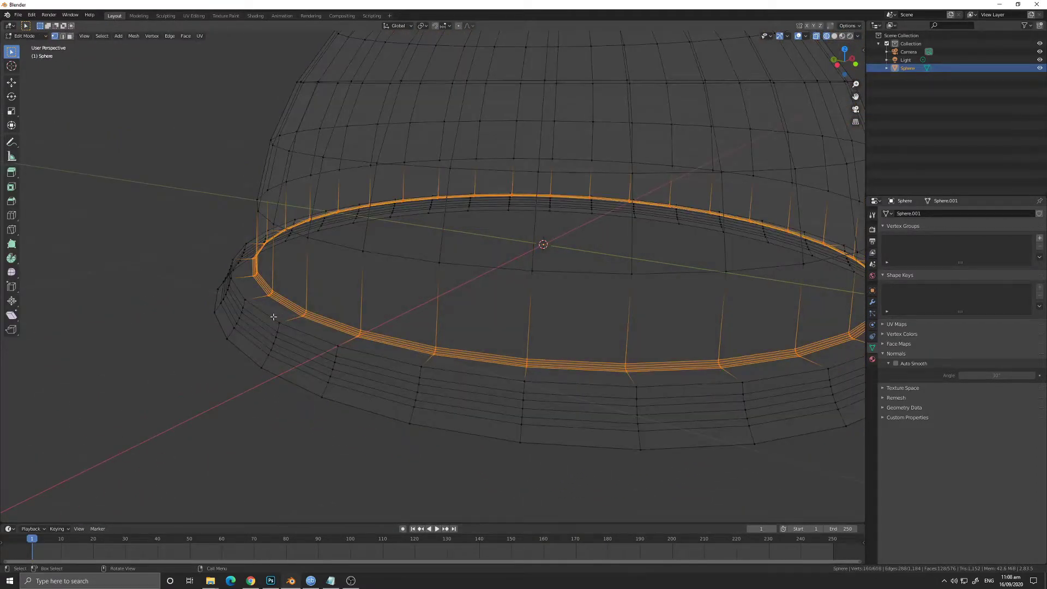
pyautogui.keyDown('alt'); pyautogui.click(273, 318); pyautogui.keyUp('alt')
pyautogui.hotkey('ctrl', 'b')
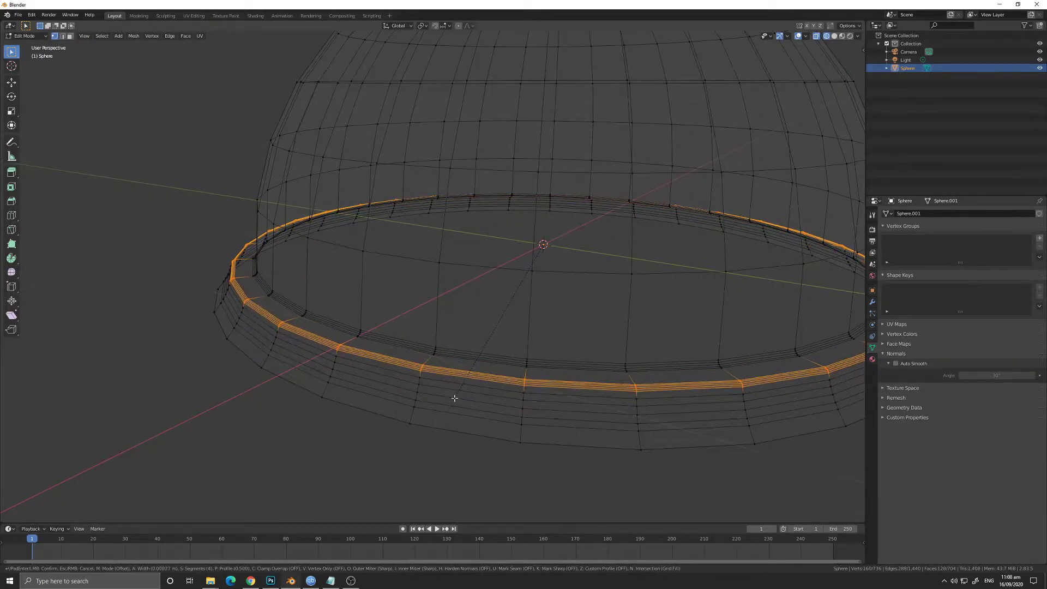
pyautogui.click(454, 398)
pyautogui.click(176, 408)
# Return to solid shading in Object Mode to review the bevelled rim.
pyautogui.moveTo(467, 396)
pyautogui.mouseDown(button='middle')
pyautogui.moveTo(578, 246)
pyautogui.moveTo(615, 247)
pyautogui.moveTo(514, 250)
pyautogui.moveTo(526, 187)
pyautogui.moveTo(524, 241)
pyautogui.mouseUp(button='middle')
pyautogui.click(834, 36)
pyautogui.press('Tab')
pyautogui.press('Tab')
pyautogui.scroll(-5, 514, 250)
pyautogui.scroll(4, 525, 240)
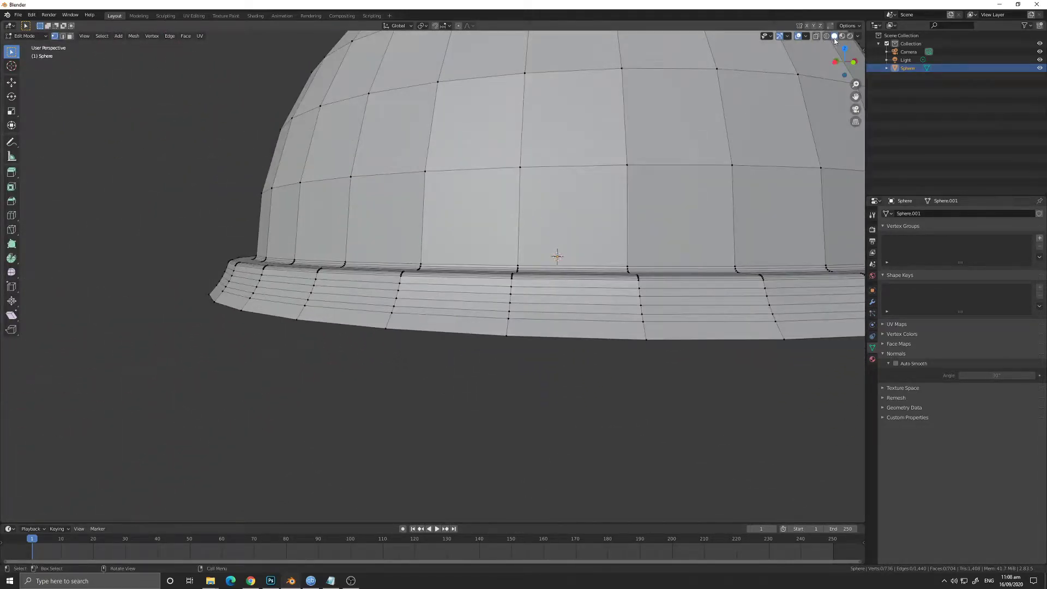
# Add a Solidify modifier to the dome with a wall thickness of 0.02 m.
pyautogui.click(872, 302)
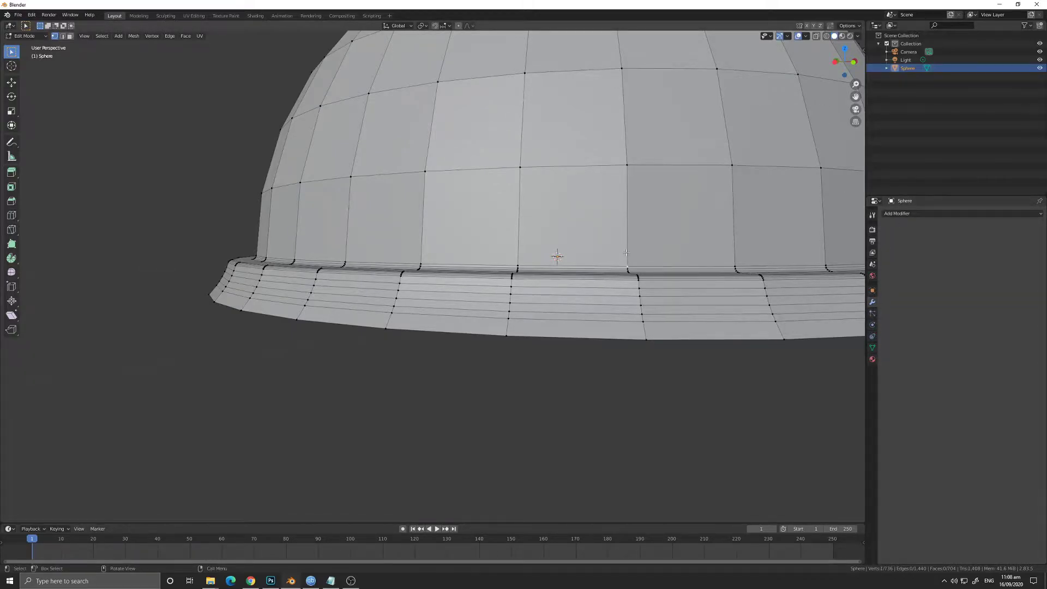
pyautogui.press('Tab')
pyautogui.click(886, 214)
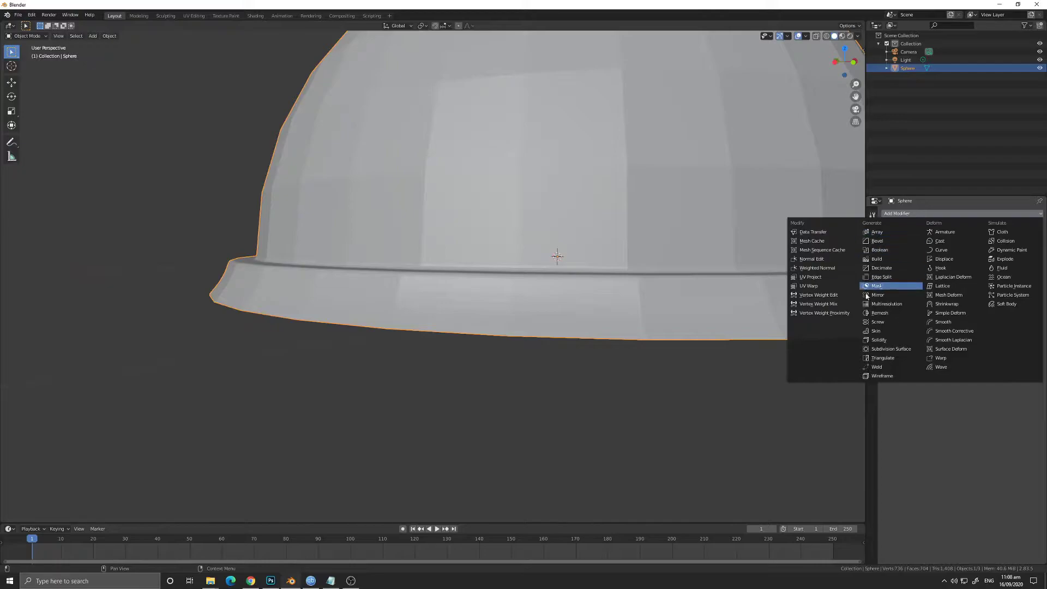
pyautogui.click(877, 340)
pyautogui.press('Tab')
pyautogui.moveTo(627, 349); pyautogui.dragTo(670, 301, button='middle')
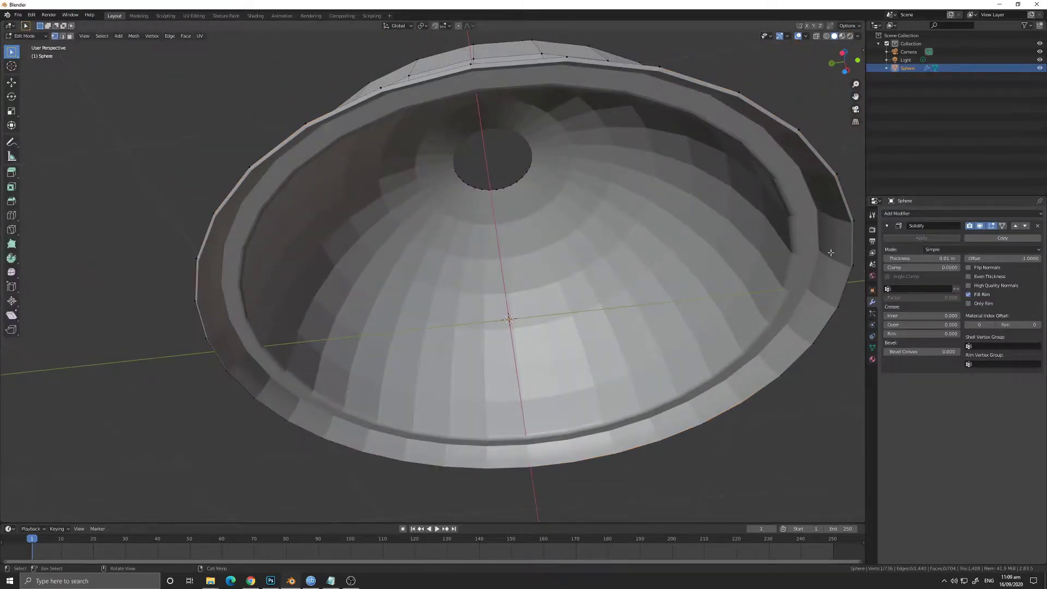
pyautogui.press('Tab')
pyautogui.moveTo(921, 258); pyautogui.dragTo(928, 258)
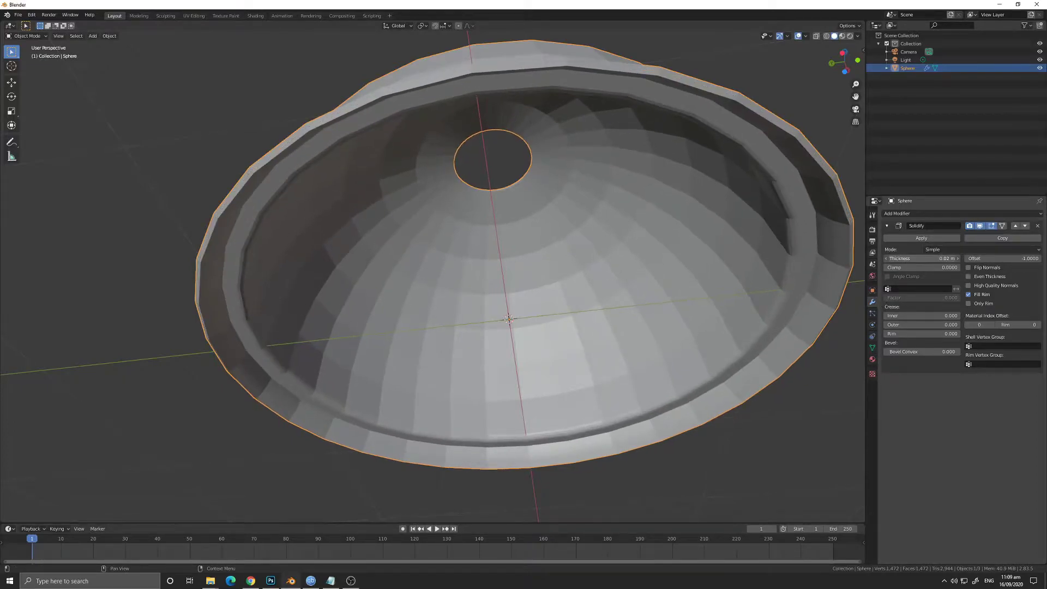
pyautogui.moveTo(646, 280); pyautogui.dragTo(513, 402, button='middle')
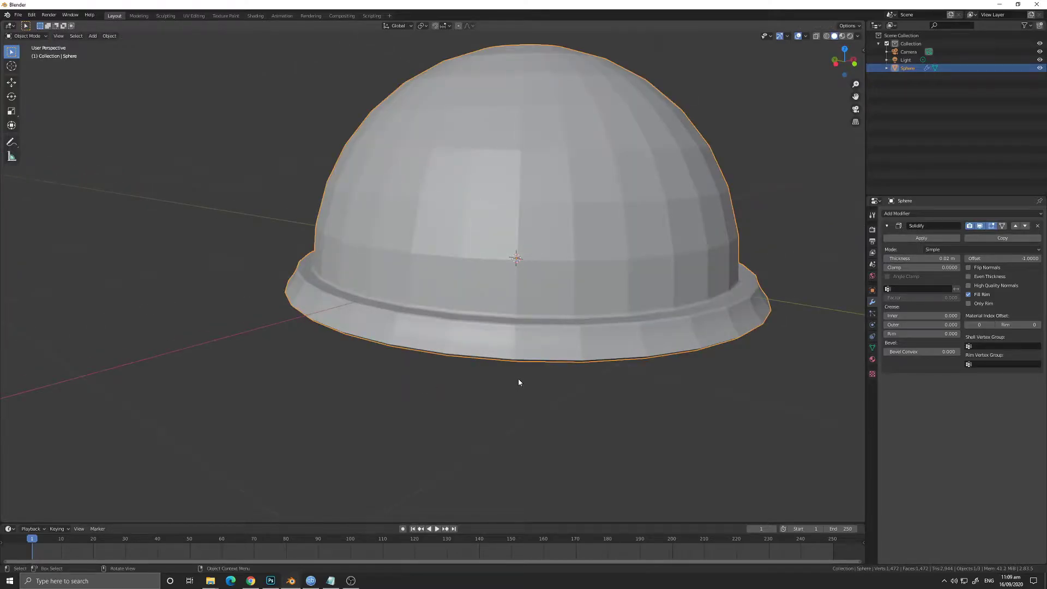
# Apply Shade Smooth to the dome through the F3 search and inspect its underside.
pyautogui.press('F3')
pyautogui.write('Joinshade')
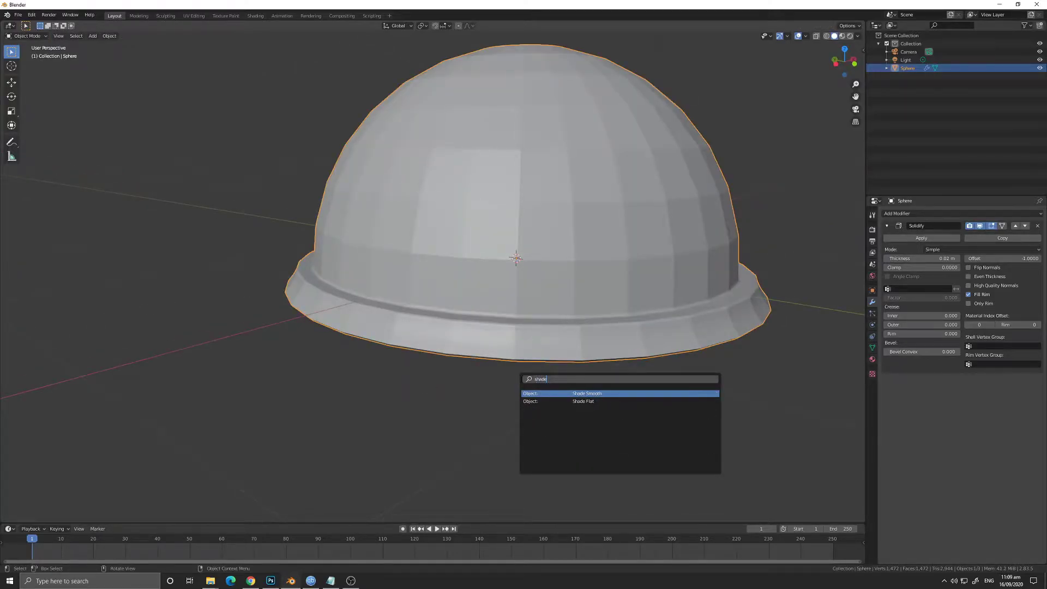
pyautogui.press('Return')
pyautogui.moveTo(506, 427); pyautogui.dragTo(403, 421, button='middle')
pyautogui.scroll(-6, 479, 410)
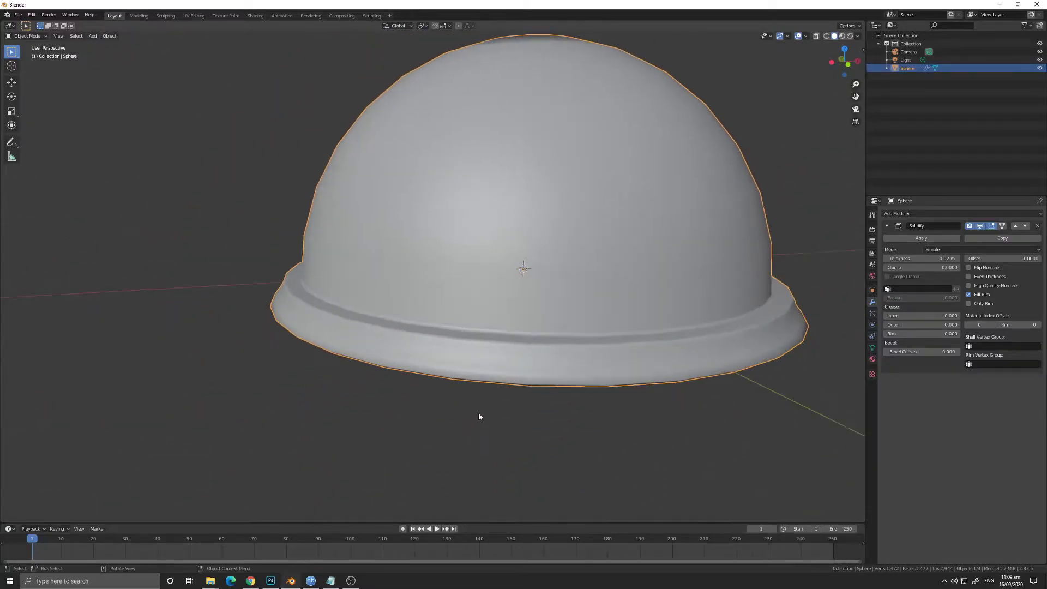
pyautogui.moveTo(476, 411); pyautogui.dragTo(500, 323, button='middle')
pyautogui.scroll(4, 445, 400)
pyautogui.press('Tab')
pyautogui.moveTo(336, 290); pyautogui.dragTo(538, 339, button='middle')
pyautogui.press('Tab')
pyautogui.moveTo(798, 311); pyautogui.dragTo(818, 261, button='middle')
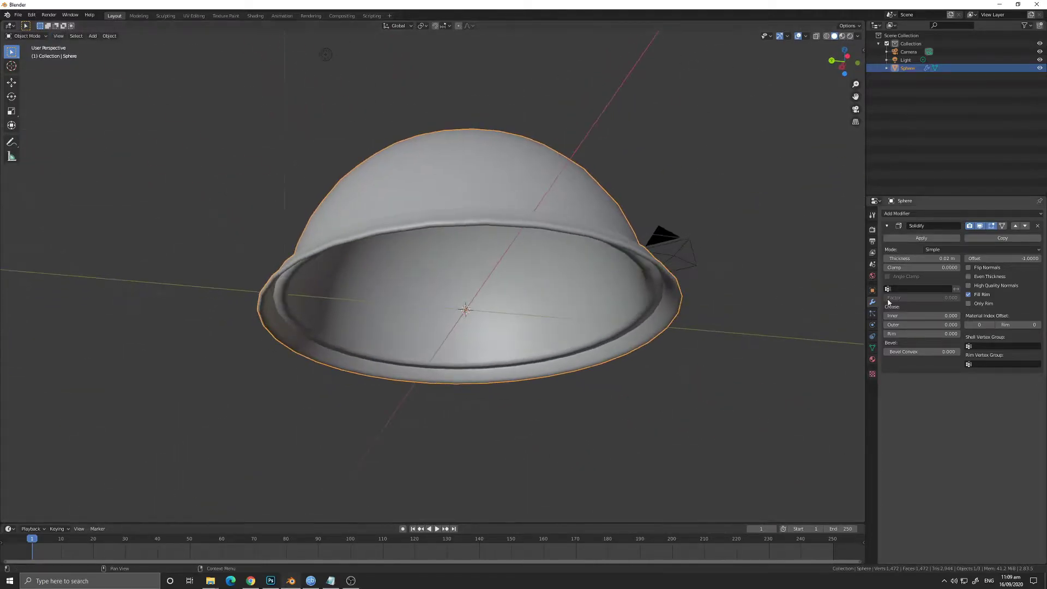
# Apply the Solidify modifier and frame the dome in front orthographic view.
pyautogui.click(921, 239)
pyautogui.press('Tab')
pyautogui.moveTo(593, 335); pyautogui.dragTo(518, 360, button='middle')
pyautogui.press('Tab')
pyautogui.press('Tab')
pyautogui.scroll(-5, 349, 368)
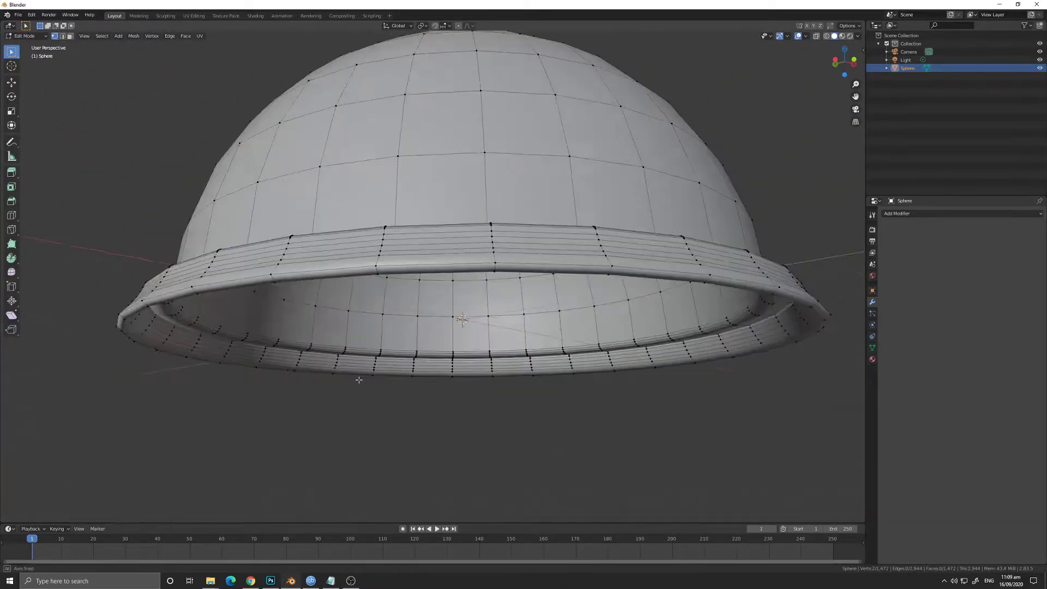
pyautogui.press('Tab')
pyautogui.moveTo(440, 373); pyautogui.dragTo(444, 424, button='middle')
pyautogui.press('KP_1')
pyautogui.scroll(4, 433, 379)
pyautogui.press('Tab')
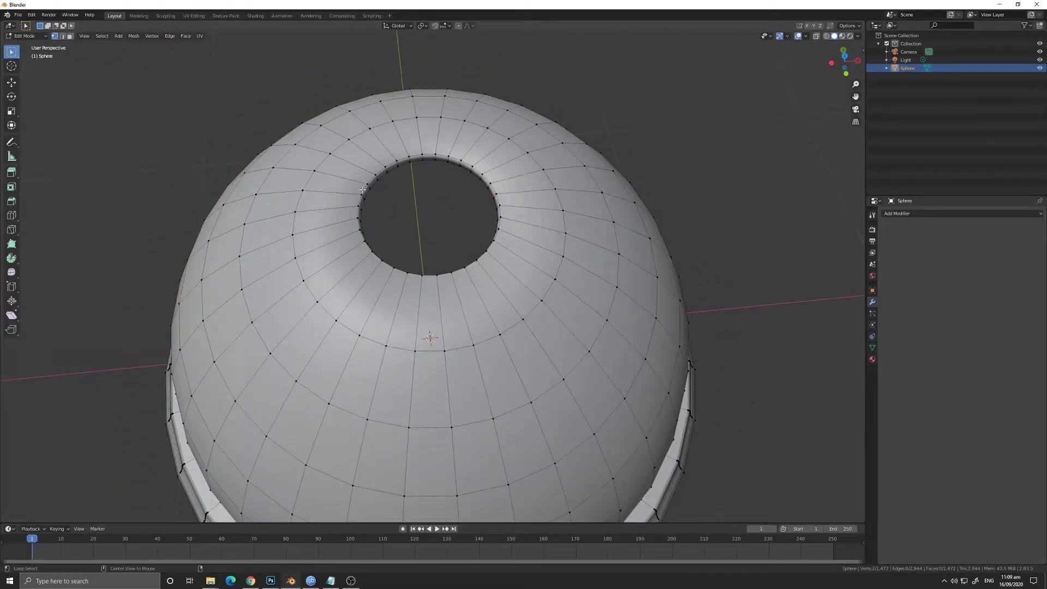
# Add a new edge loop close to the rim of the top hole.
pyautogui.press('F3')
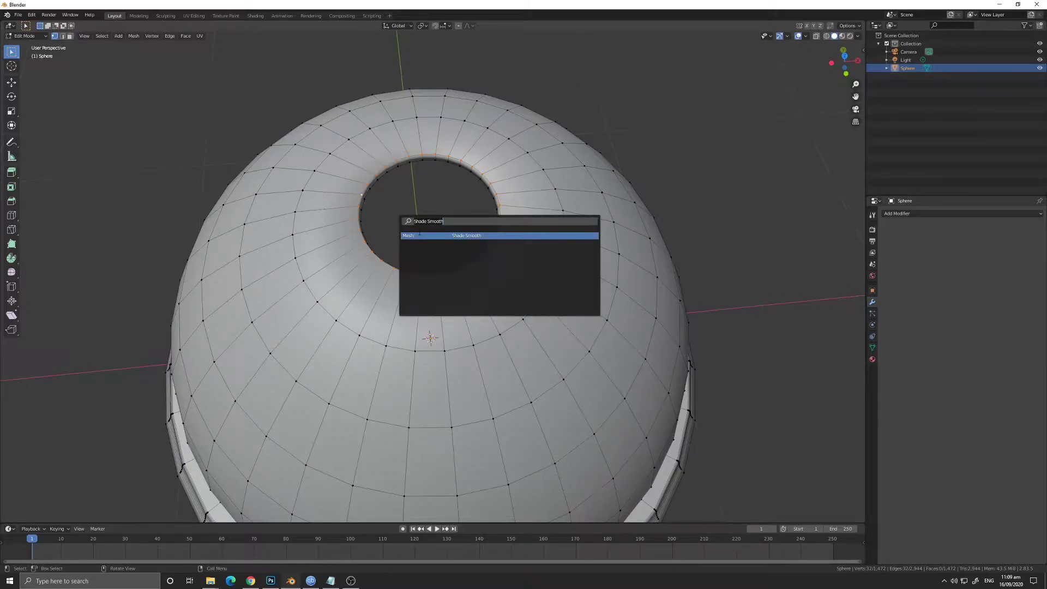
pyautogui.write('mark')
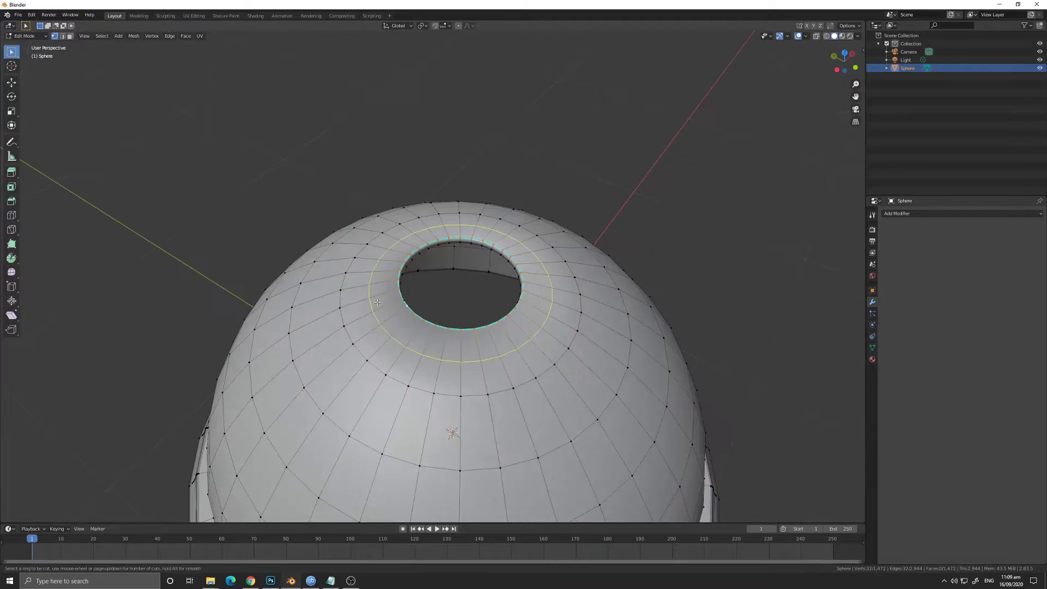
pyautogui.click(377, 303)
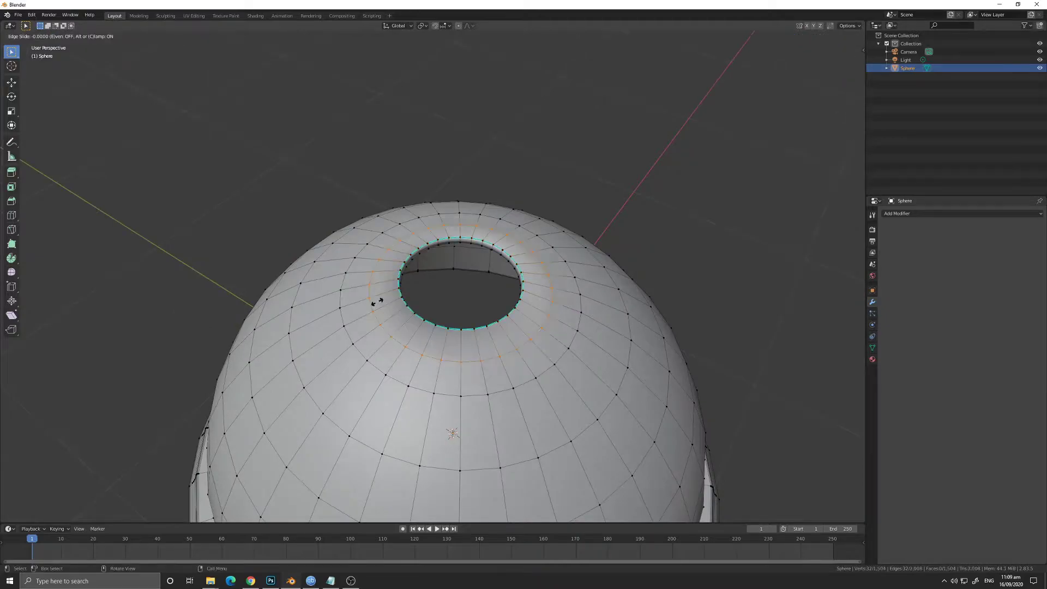
pyautogui.click(374, 303)
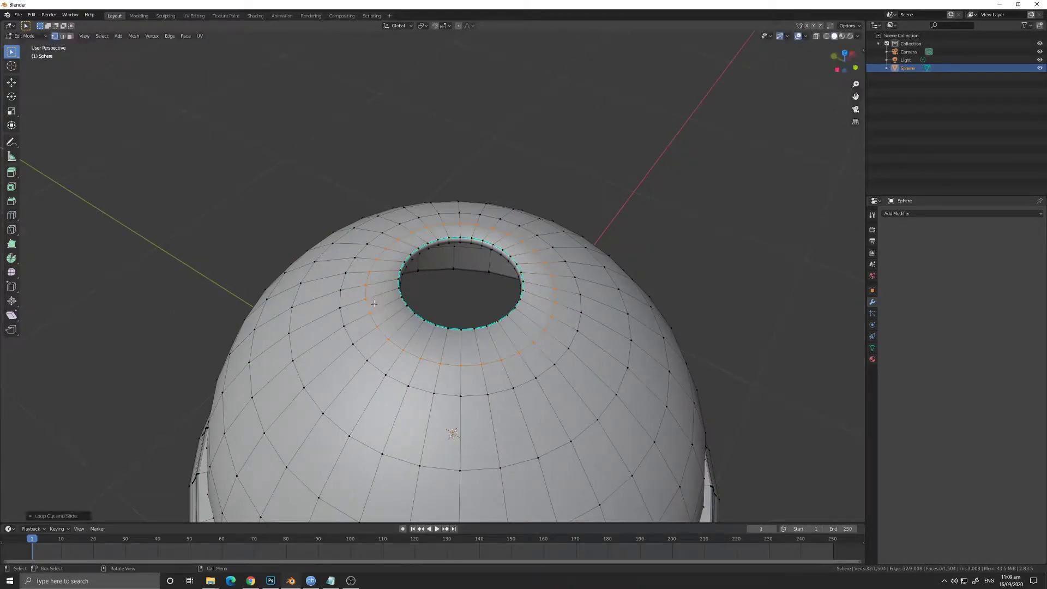
pyautogui.click(619, 207)
pyautogui.moveTo(725, 230); pyautogui.dragTo(718, 228, button='middle')
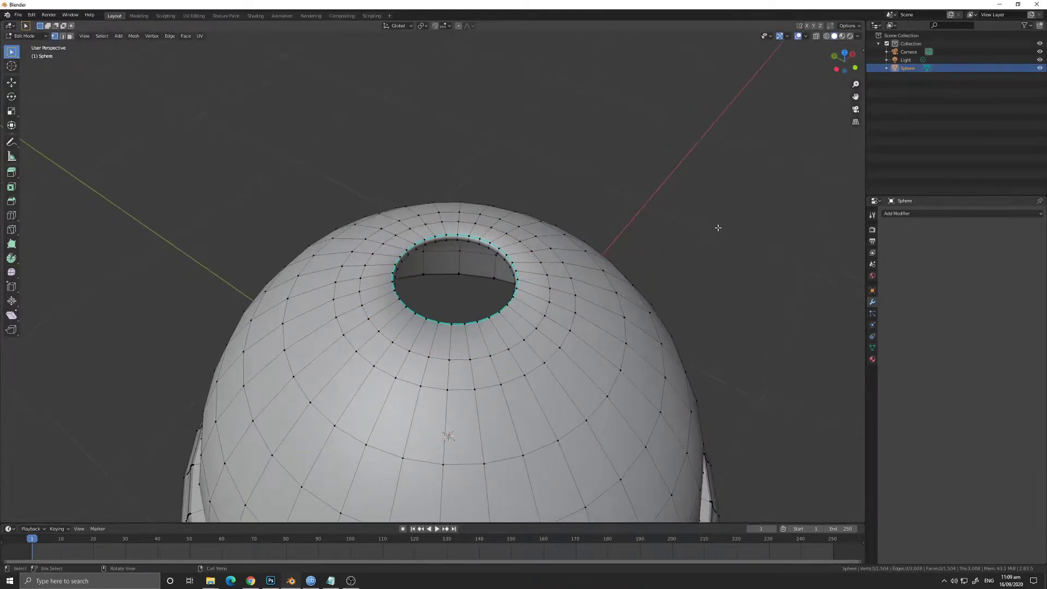
# Mark the hole's inner edge loop as sharp and return to Object Mode.
pyautogui.keyDown('alt'); pyautogui.click(501, 256); pyautogui.keyUp('alt')
pyautogui.press('F3')
pyautogui.press('Return')
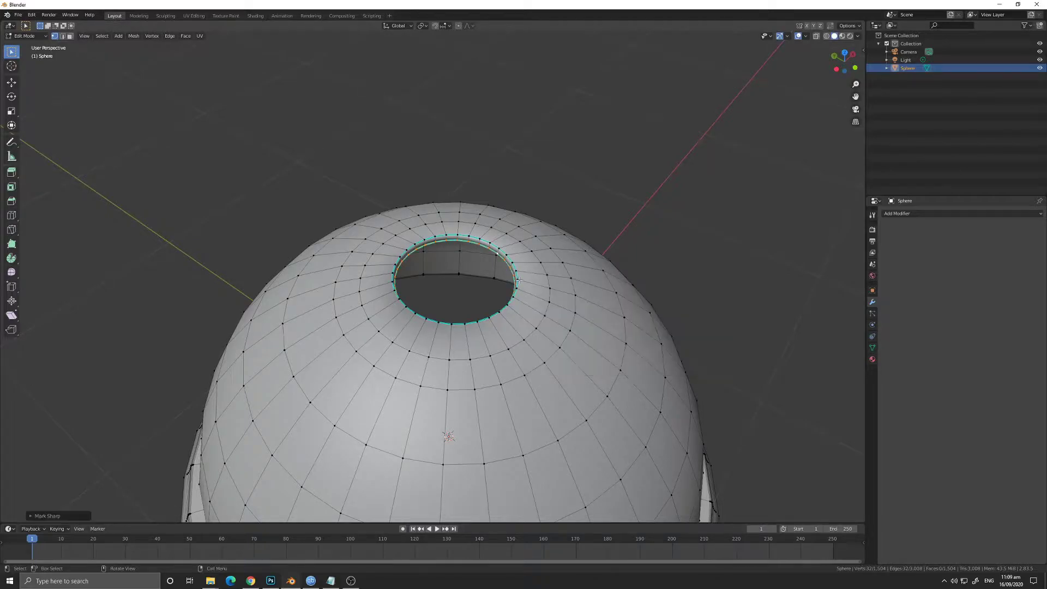
pyautogui.press('Tab')
pyautogui.moveTo(616, 289); pyautogui.dragTo(577, 306, button='middle')
pyautogui.hotkey('alt', 'a')
# Apply Edge Crease to the hole's rim edges.
pyautogui.press('Tab')
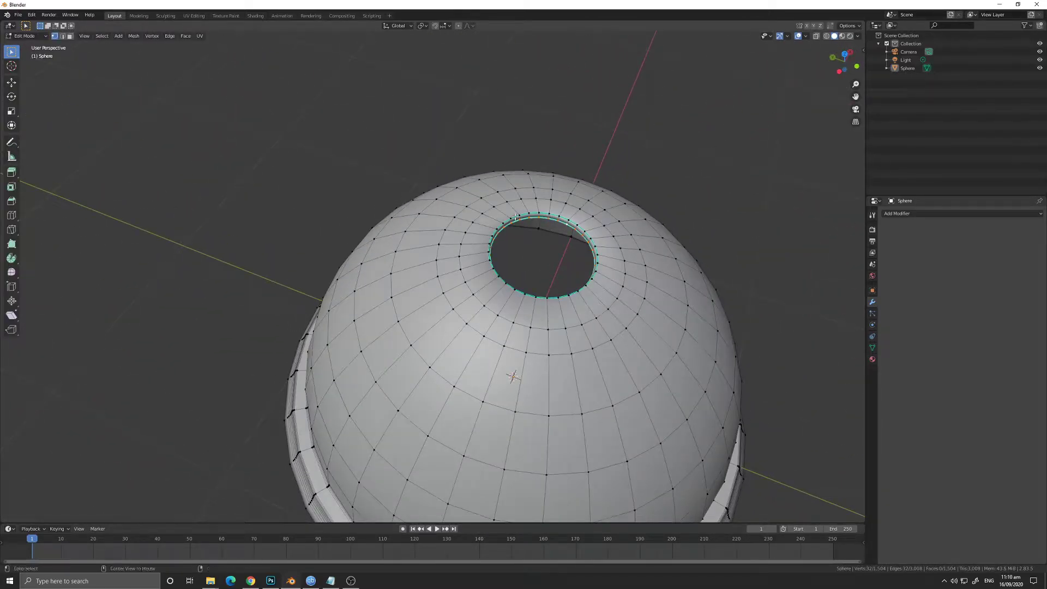
pyautogui.press('F3')
pyautogui.write('cr')
pyautogui.press('Return')
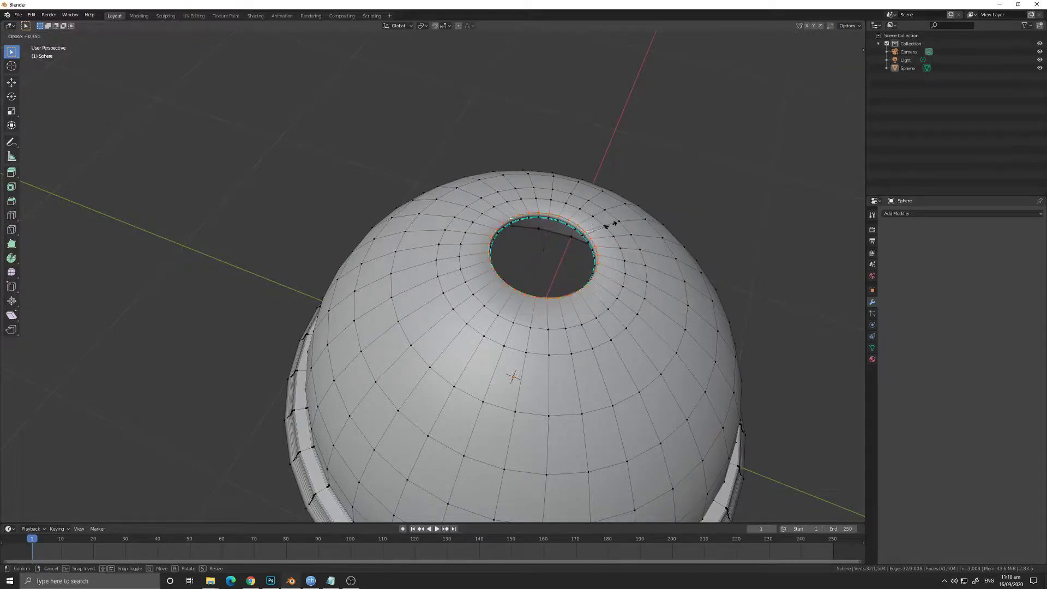
pyautogui.press('Return')
pyautogui.press('Tab')
pyautogui.moveTo(262, 215); pyautogui.dragTo(331, 198, button='middle')
# Slide another edge loop tight against the hole's rim and return to Object Mode.
pyautogui.press('Tab')
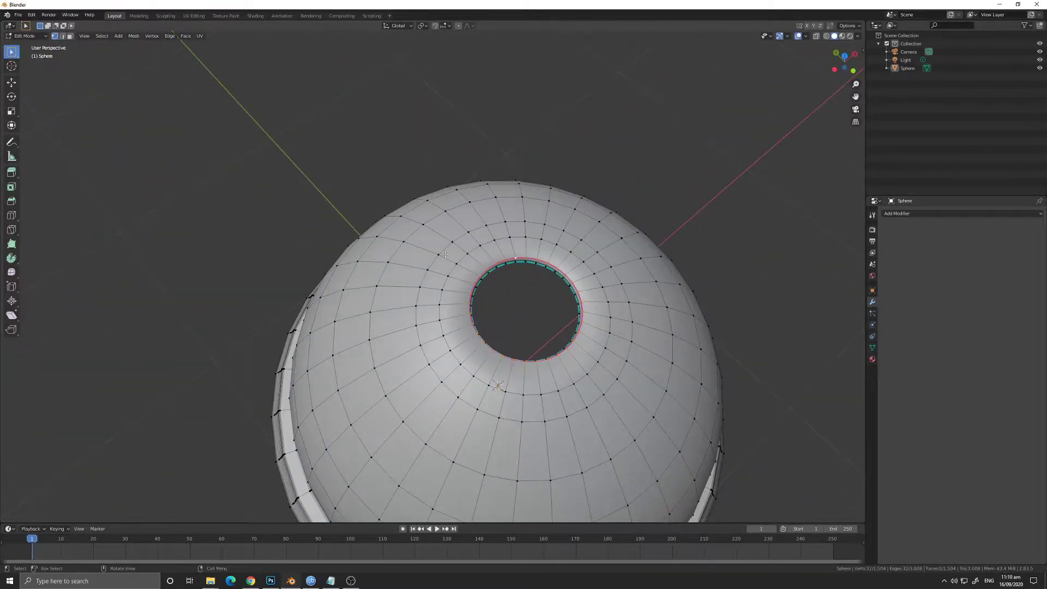
pyautogui.press('g')
pyautogui.press('g')
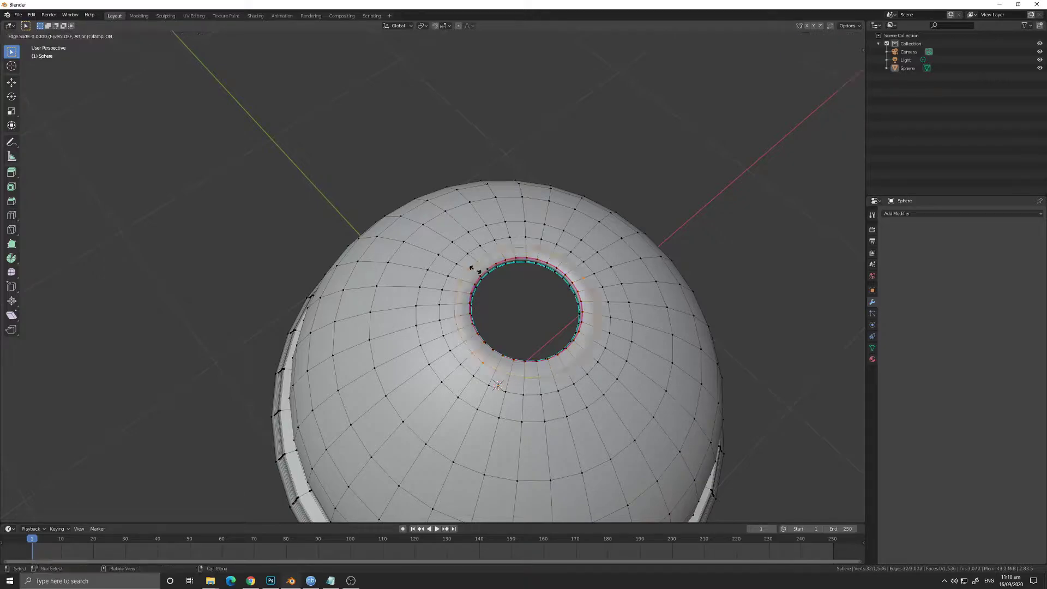
pyautogui.click(485, 273)
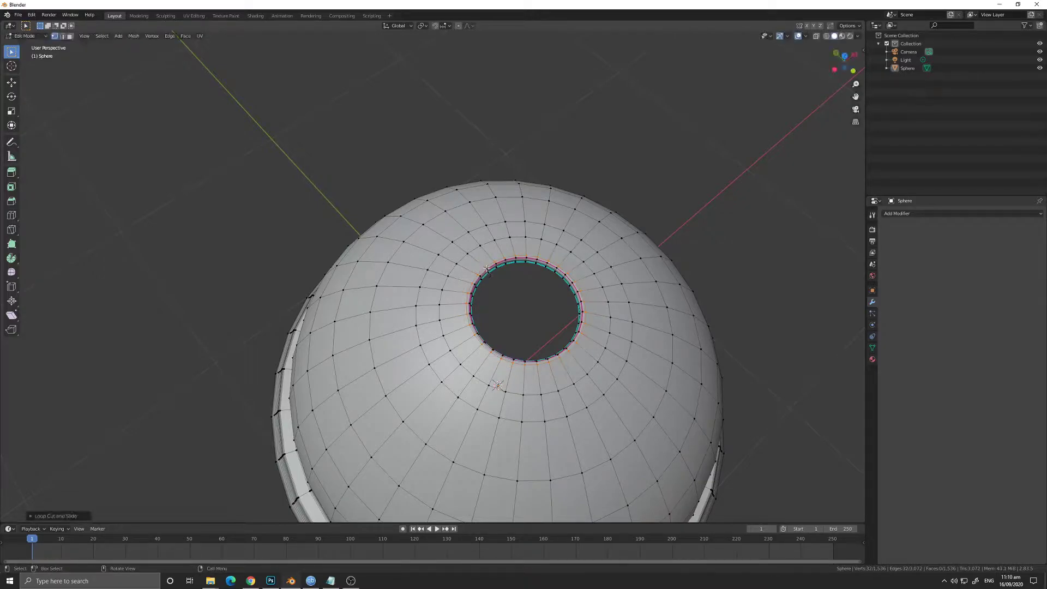
pyautogui.press('Tab')
pyautogui.moveTo(561, 234); pyautogui.dragTo(483, 218, button='middle')
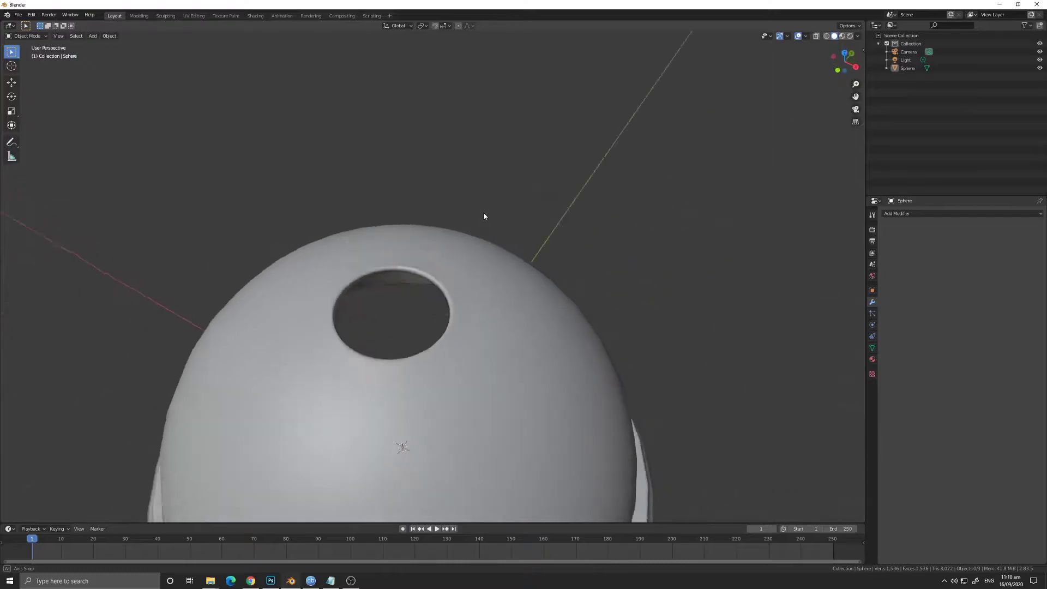
# In front view, add a cylinder and lower it beneath the domed lid.
pyautogui.click(483, 218)
pyautogui.press('KP_1')
pyautogui.hotkey('shift', 'a')
pyautogui.moveTo(430, 282)
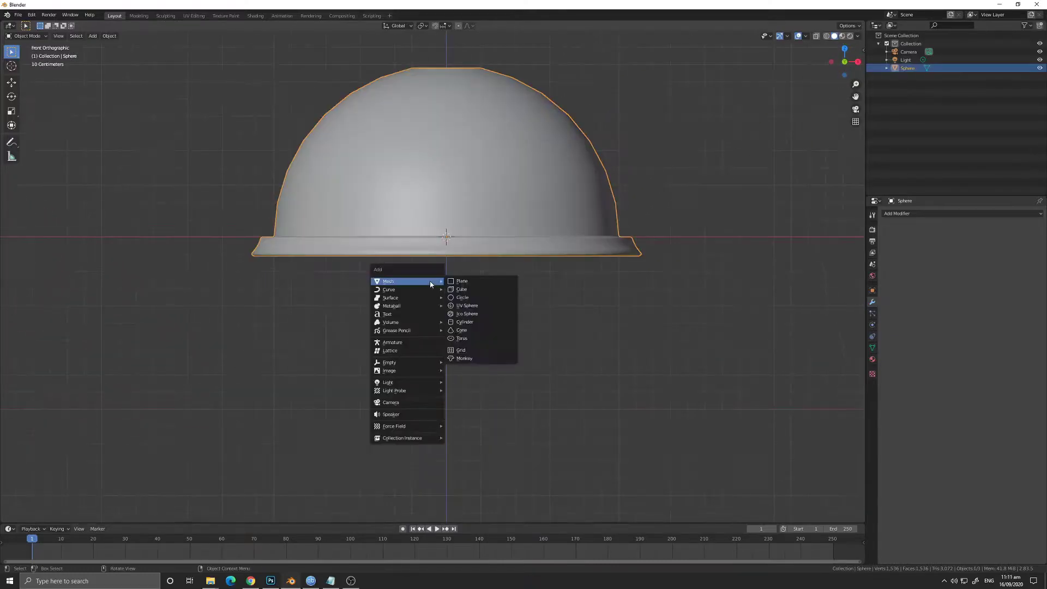
pyautogui.click(468, 325)
pyautogui.press('g')
pyautogui.press('z')
pyautogui.click(435, 446)
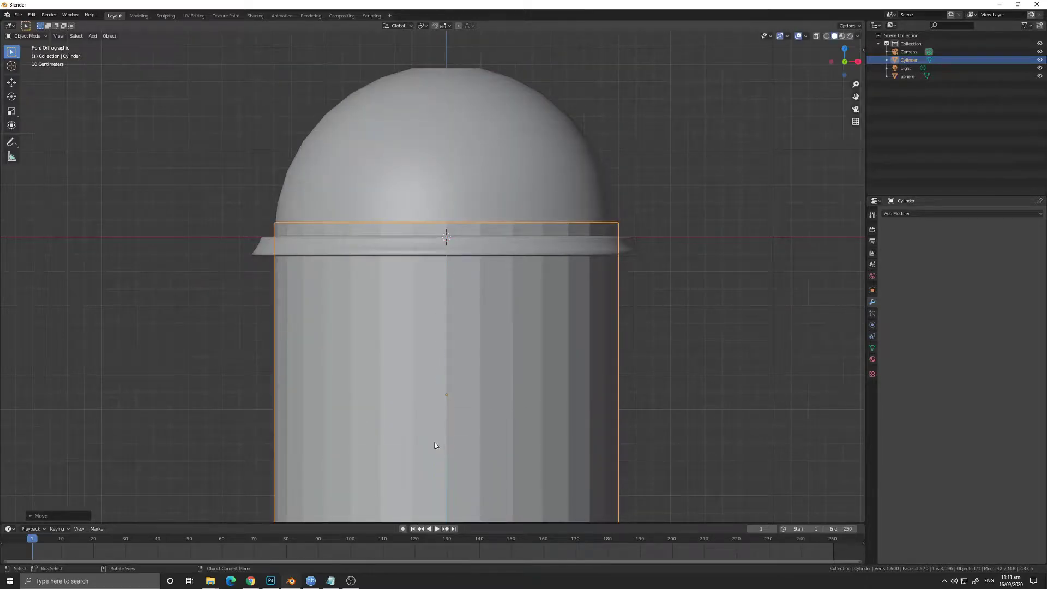
# Switch the viewport to wireframe shading to see through the lid.
pyautogui.press('z')
pyautogui.click(384, 380)
pyautogui.press('z')
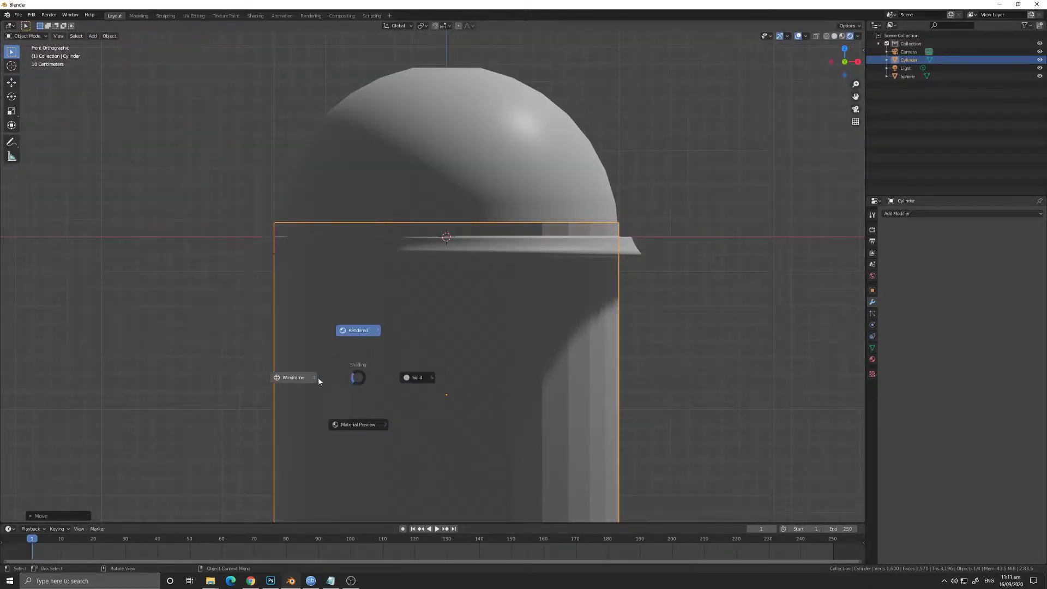
pyautogui.click(294, 377)
pyautogui.moveTo(297, 386)
pyautogui.keyDown('shift'); pyautogui.mouseDown(button='middle')
pyautogui.moveTo(312, 331)
pyautogui.moveTo(298, 366)
pyautogui.mouseUp(button='middle'); pyautogui.keyUp('shift')
# Scale and lower the cylinder so its width fits under the lid's rim.
pyautogui.press('s')
pyautogui.click(315, 333)
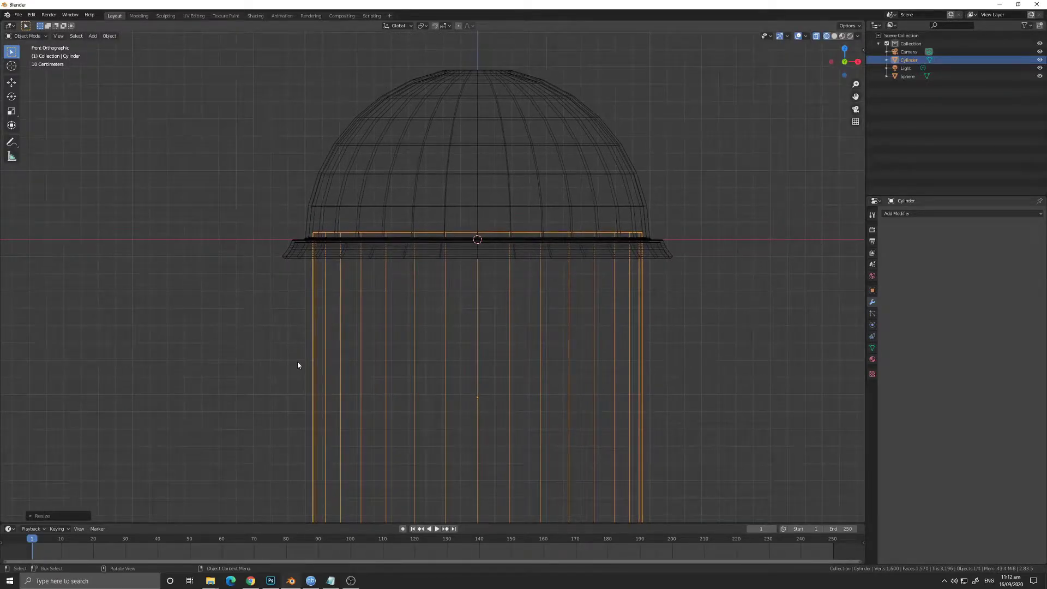
pyautogui.press('g')
pyautogui.press('z')
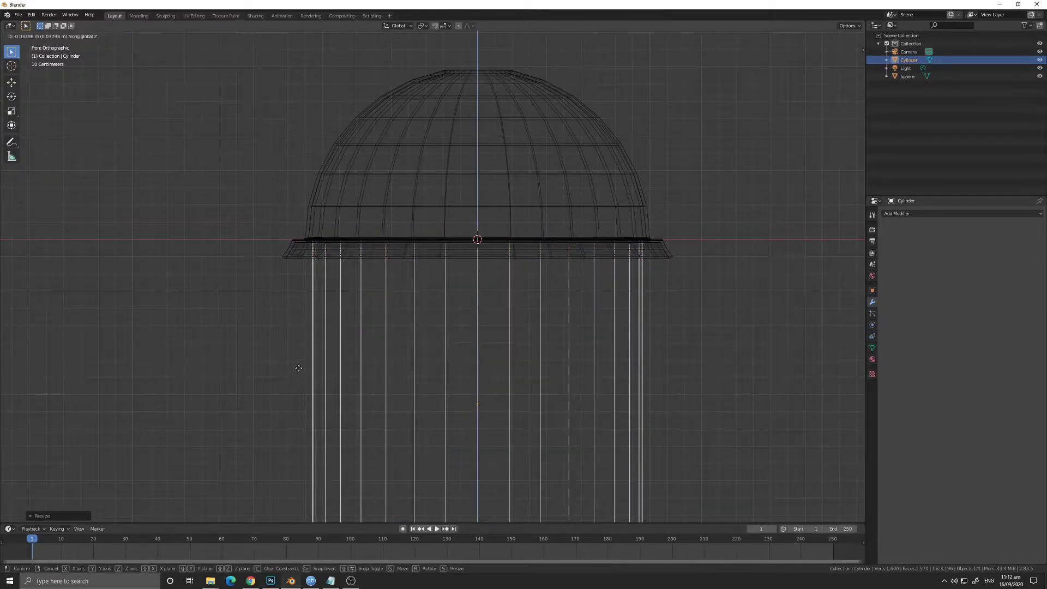
pyautogui.click(298, 371)
pyautogui.press('s')
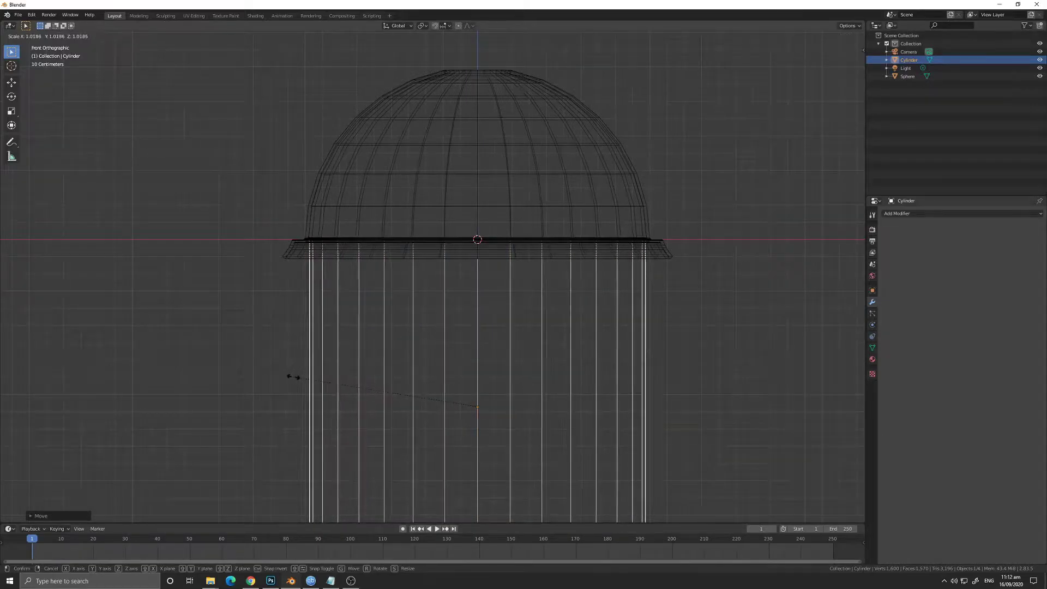
pyautogui.click(290, 380)
pyautogui.keyDown('shift'); pyautogui.moveTo(376, 342); pyautogui.dragTo(357, 223, button='middle'); pyautogui.keyUp('shift')
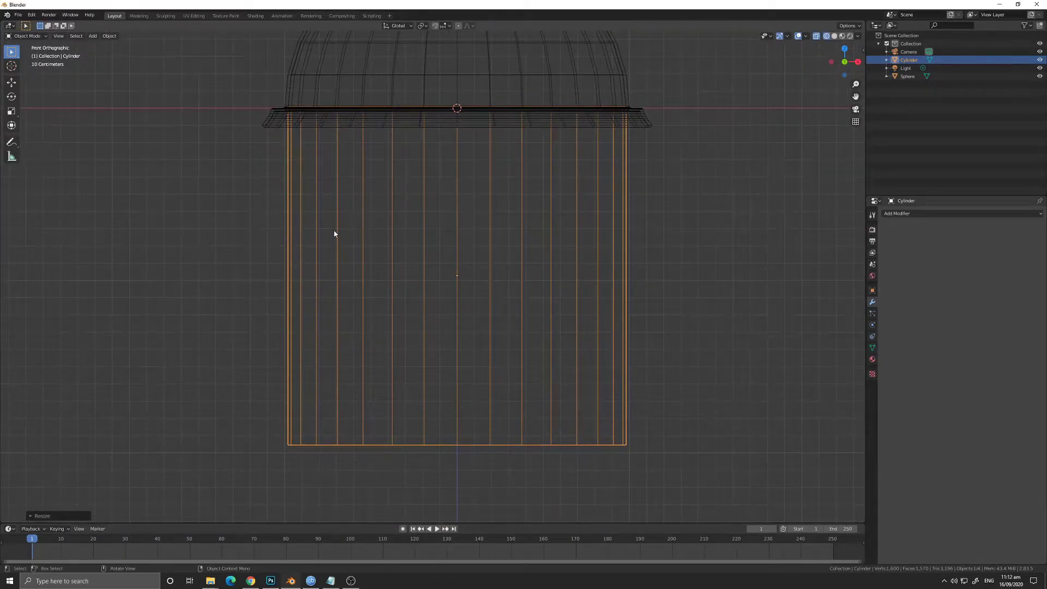
# In Edit Mode, undo a stray loop cut and box-select the cylinder's bottom vertex ring.
pyautogui.press('Tab')
pyautogui.hotkey('ctrl', 'r')
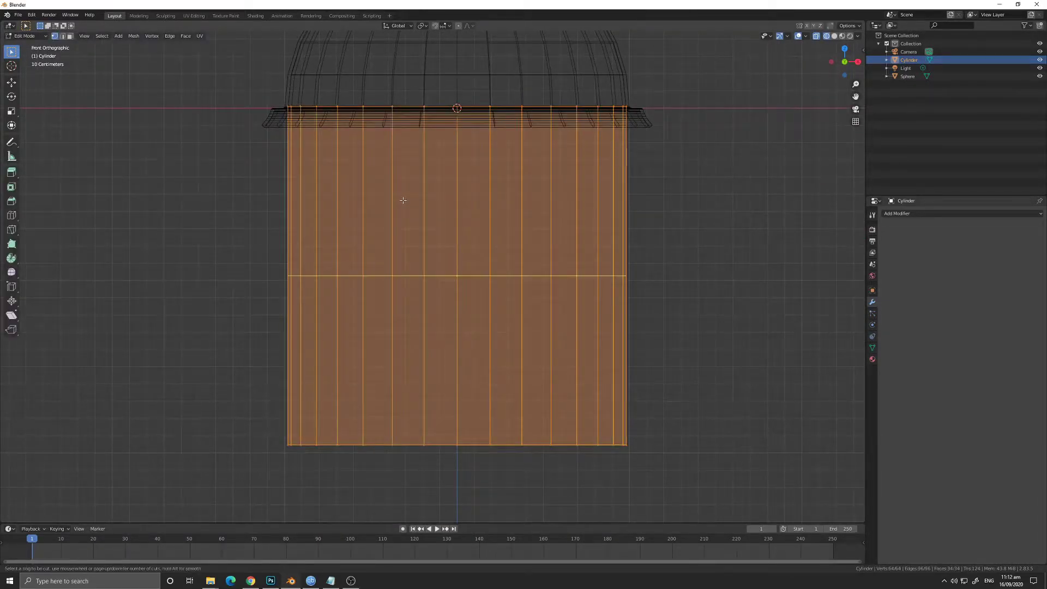
pyautogui.click(401, 200)
pyautogui.rightClick(400, 169)
pyautogui.hotkey('ctrl', 'z')
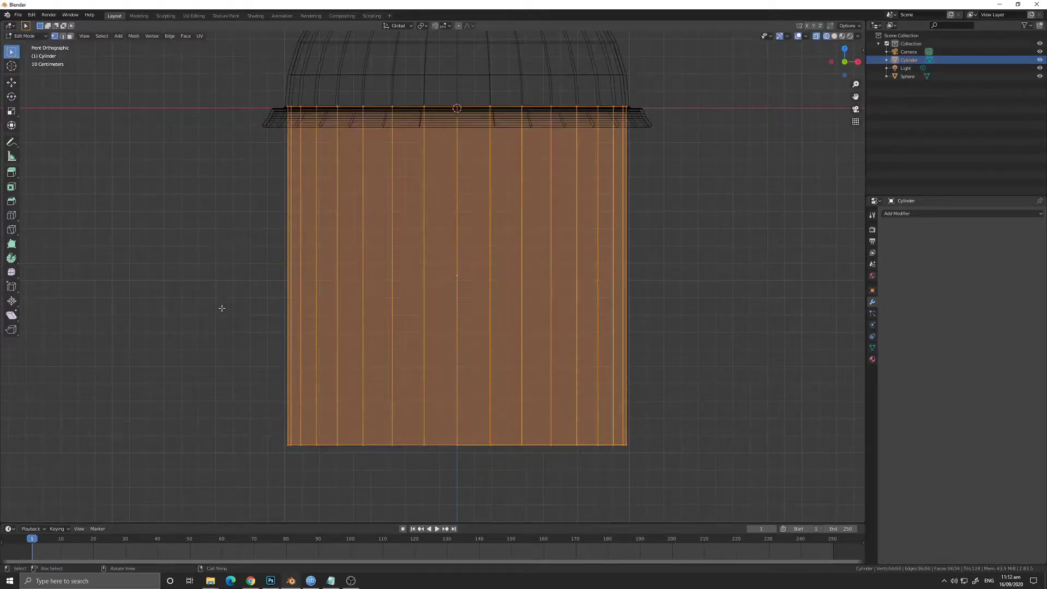
pyautogui.click(243, 421)
pyautogui.moveTo(240, 420); pyautogui.dragTo(675, 470)
# Shrink and lower the bottom ring so the cylinder tapers toward its base.
pyautogui.press('s')
pyautogui.click(647, 467)
pyautogui.press('g')
pyautogui.press('z')
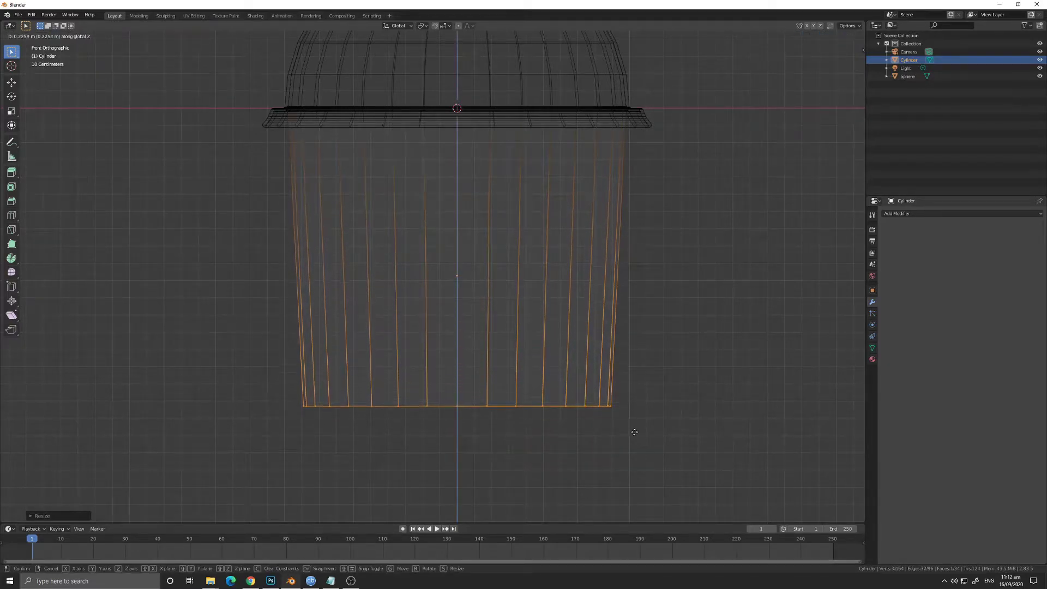
pyautogui.click(606, 452)
pyautogui.scroll(-4, 600, 444)
pyautogui.press('g')
pyautogui.press('z')
pyautogui.click(600, 496)
pyautogui.press('s')
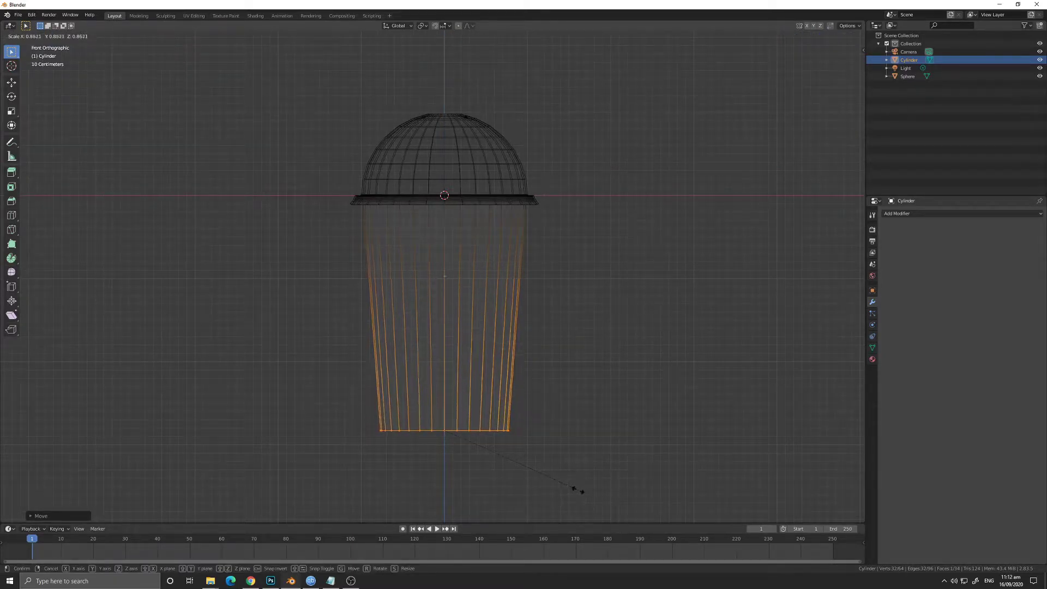
pyautogui.click(571, 488)
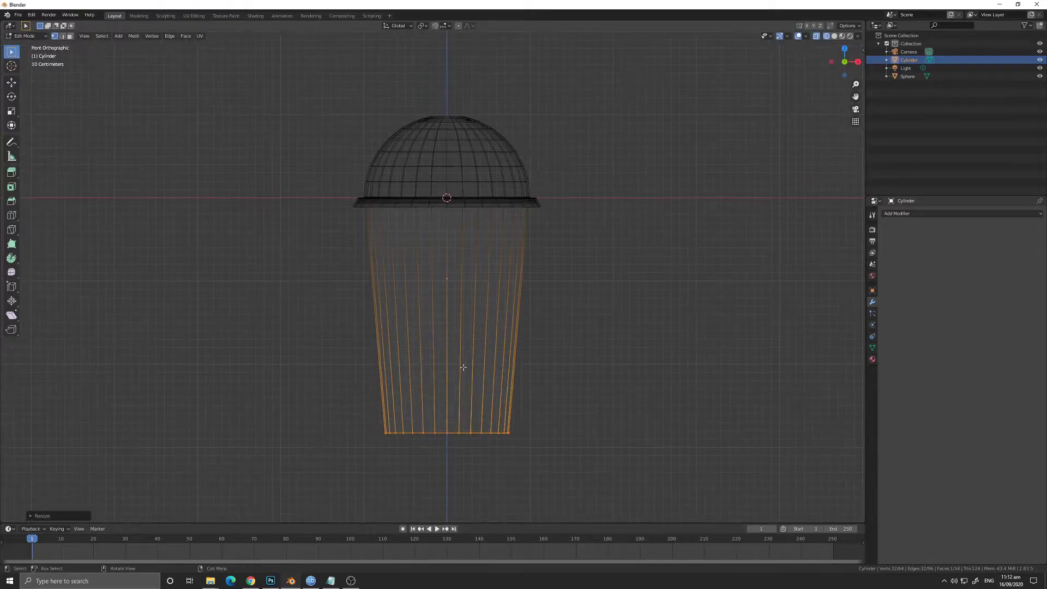
# Extrude a short base from the bottom ring, drawing its edge slightly inward.
pyautogui.press('e')
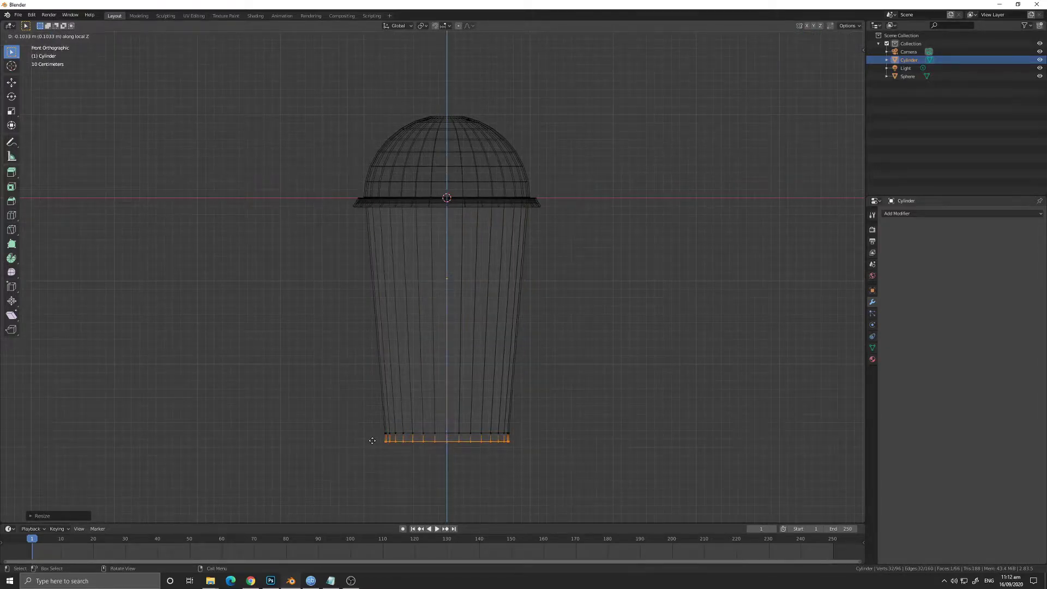
pyautogui.click(372, 440)
pyautogui.press('s')
pyautogui.click(380, 436)
pyautogui.press('g')
pyautogui.press('z')
pyautogui.click(381, 433)
pyautogui.click(562, 419)
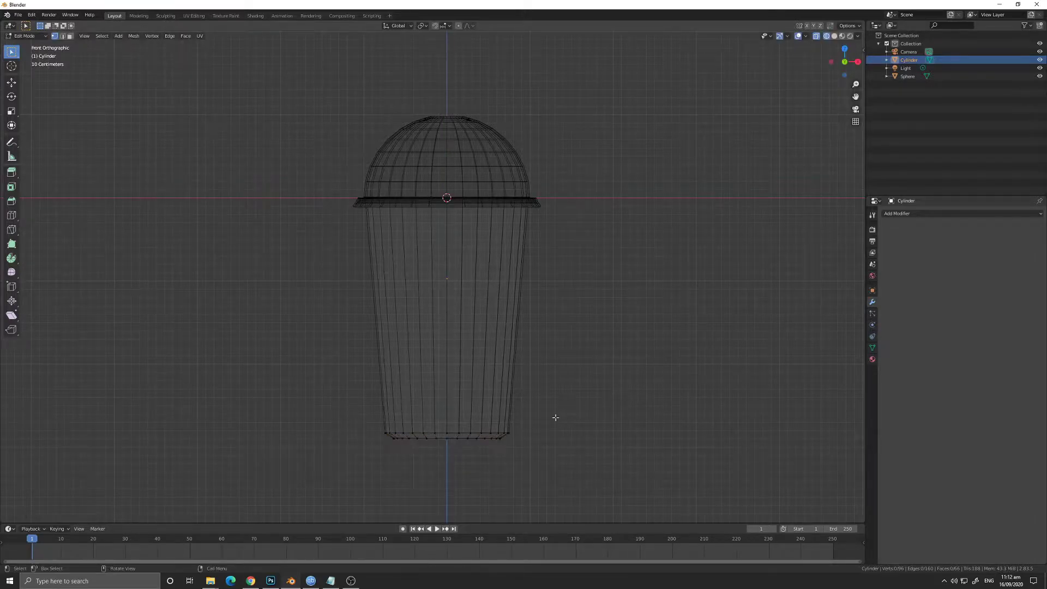
pyautogui.moveTo(416, 474); pyautogui.dragTo(396, 458, button='middle')
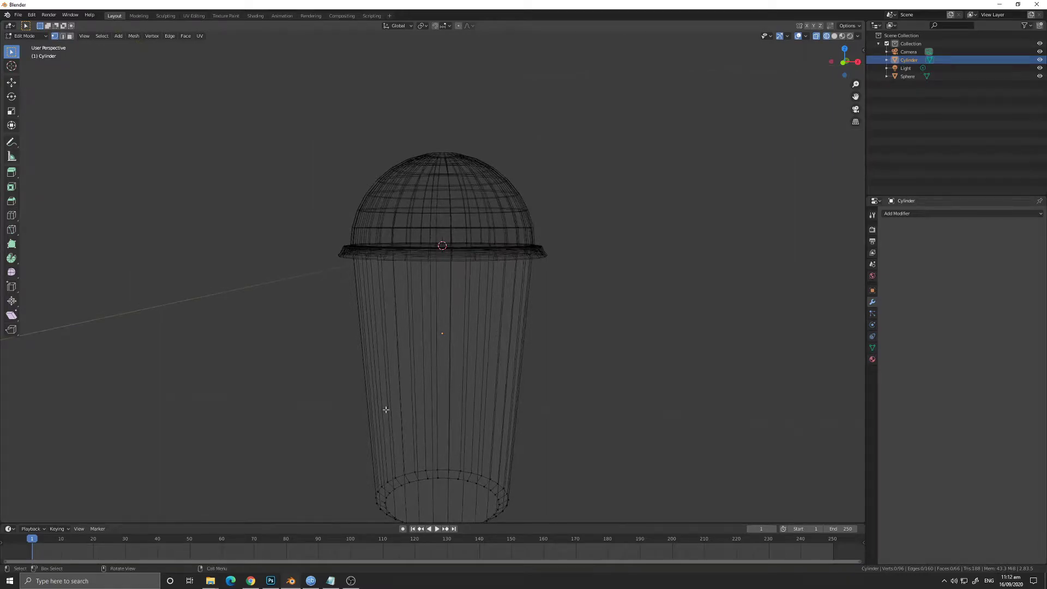
# Zoom in on the cup in front view and add two loop cuts around its body.
pyautogui.press('KP_1')
pyautogui.keyDown('ctrl'); pyautogui.moveTo(392, 367); pyautogui.dragTo(385, 261, button='middle'); pyautogui.keyUp('ctrl')
pyautogui.hotkey('ctrl', 'r')
pyautogui.scroll(1, 385, 261)
pyautogui.click(385, 261)
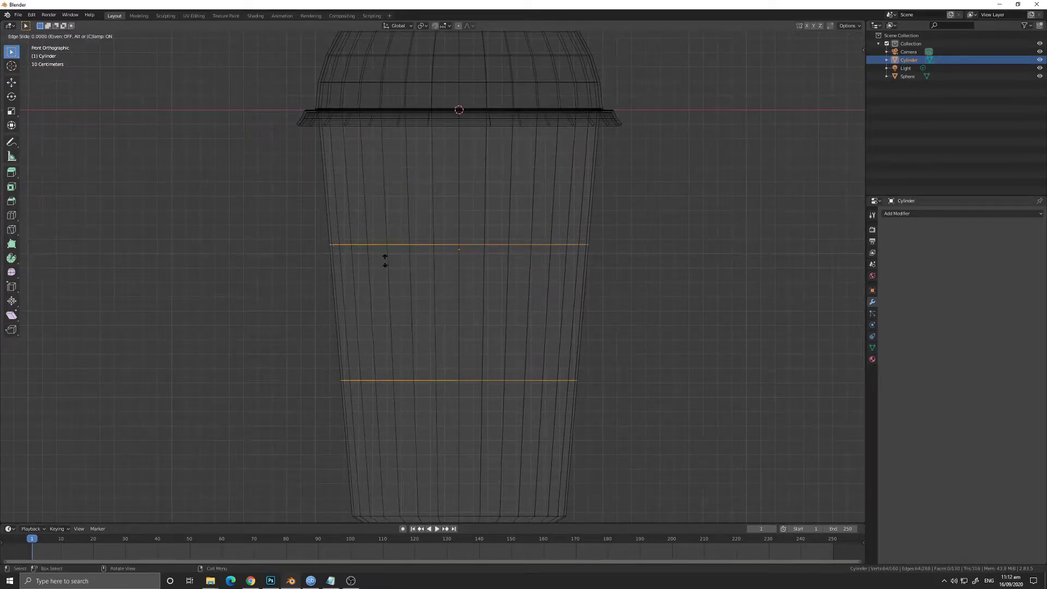
pyautogui.press('z')
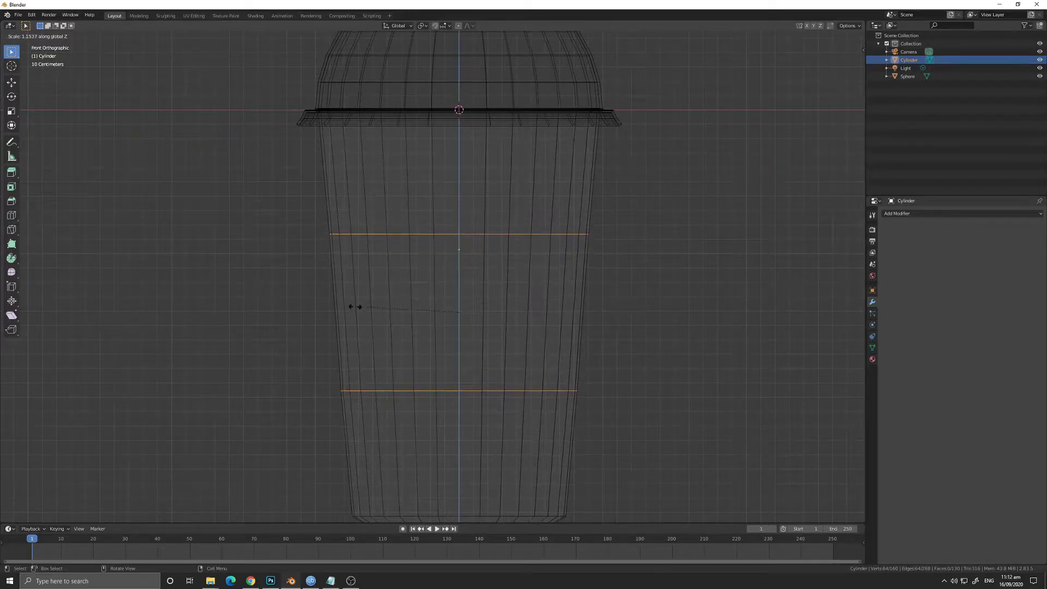
pyautogui.press('Escape')
pyautogui.rightClick(357, 307)
pyautogui.click(223, 256)
# Add two more loops, spread them apart vertically, and rescale the lower loop.
pyautogui.hotkey('ctrl', 'r')
pyautogui.scroll(1, 331, 278)
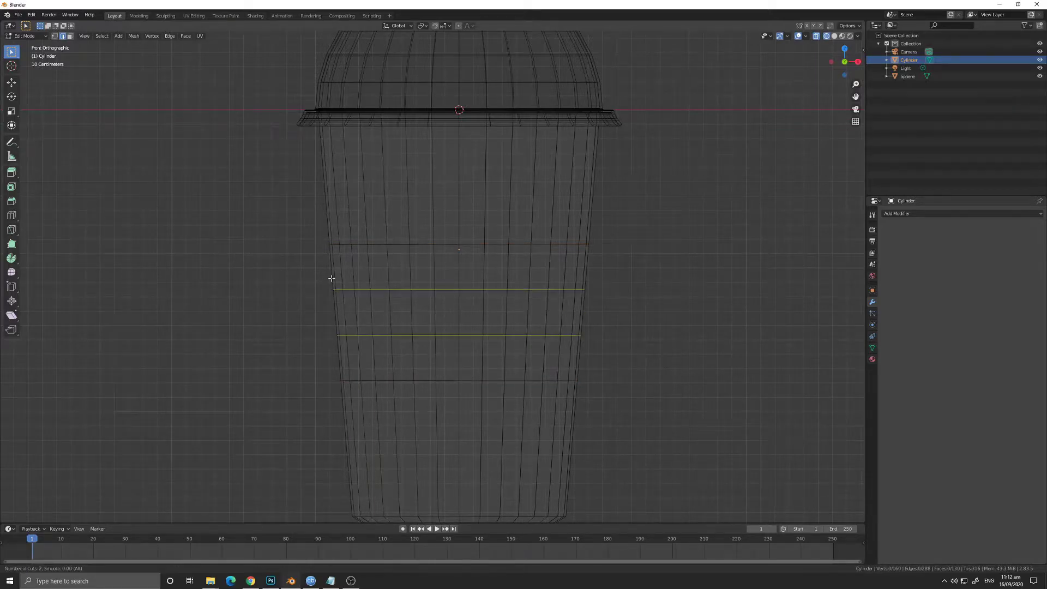
pyautogui.click(331, 278)
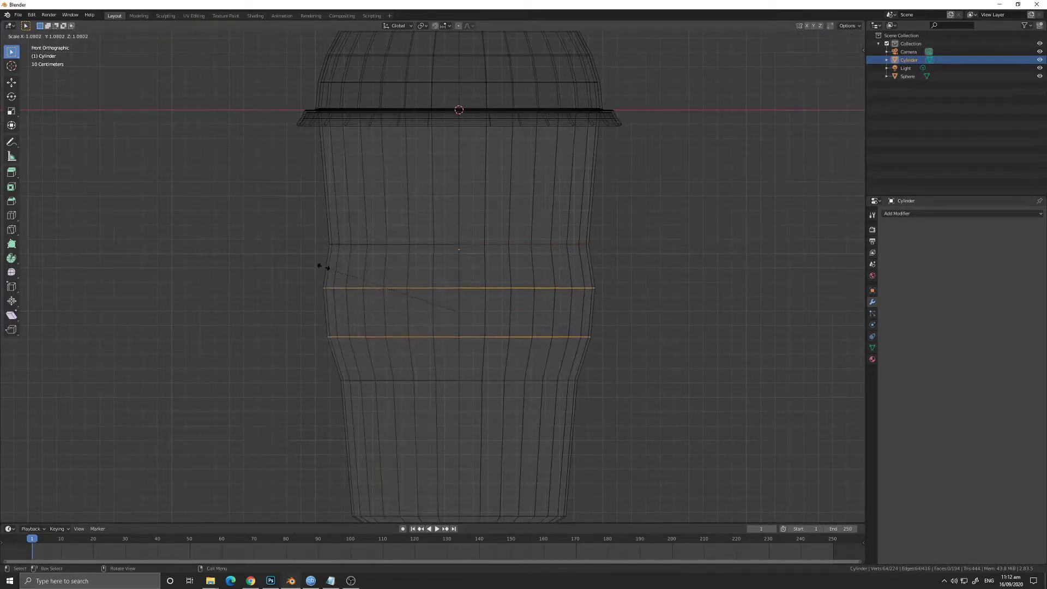
pyautogui.rightClick(322, 264)
pyautogui.press('s')
pyautogui.press('z')
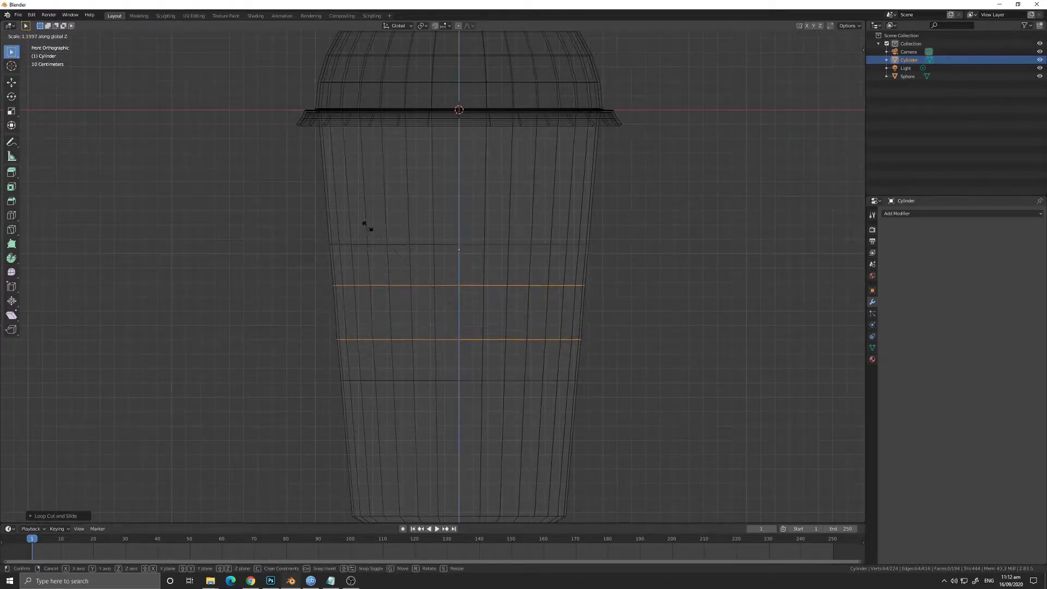
pyautogui.click(271, 133)
pyautogui.hotkey('alt', 'a')
pyautogui.moveTo(319, 350); pyautogui.dragTo(633, 375)
pyautogui.press('s')
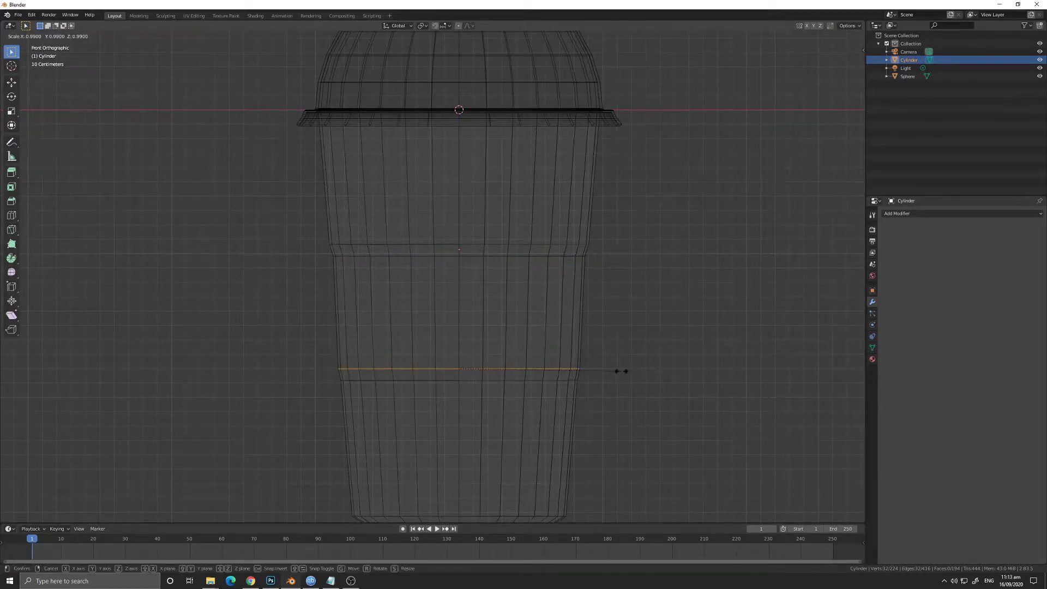
pyautogui.click(611, 370)
# Box-select the middle band of faces and move it straight up.
pyautogui.hotkey('alt', 'a')
pyautogui.press('b')
pyautogui.moveTo(276, 235); pyautogui.dragTo(664, 410)
pyautogui.press('g')
pyautogui.press('g')
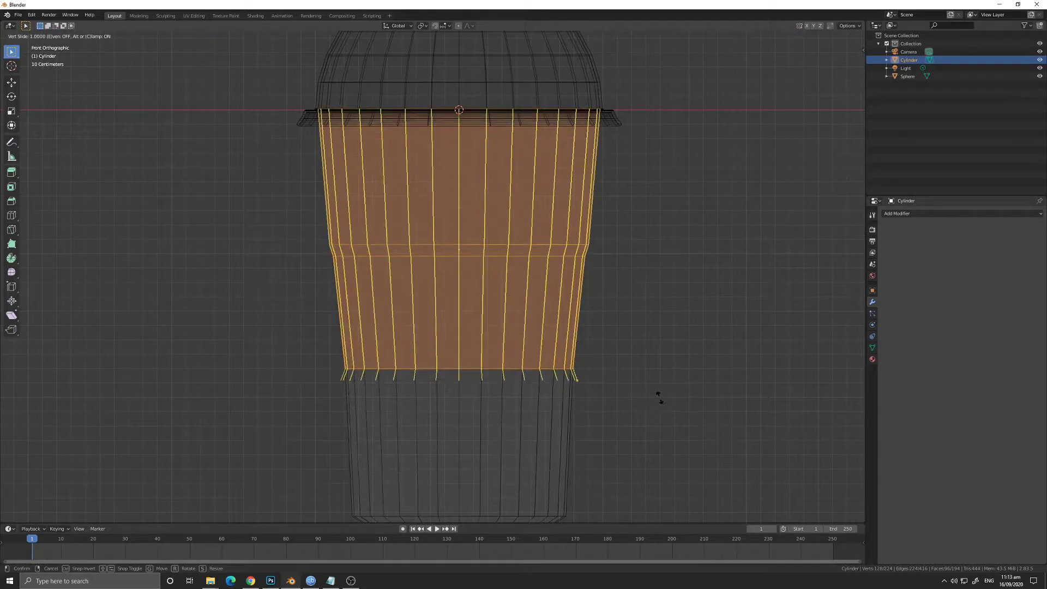
pyautogui.rightClick(653, 375)
pyautogui.press('z')
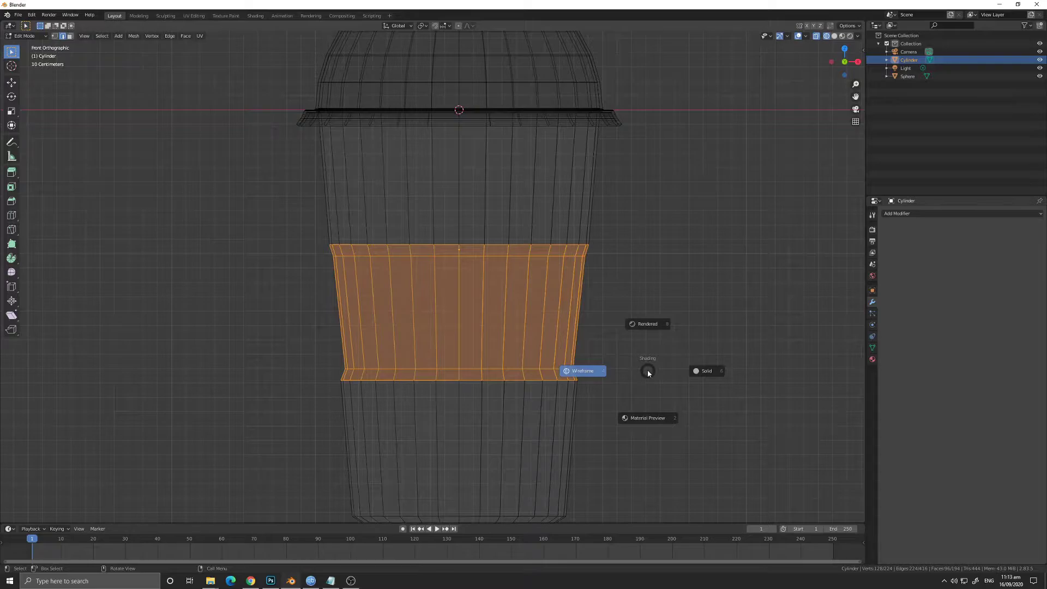
pyautogui.press('g')
pyautogui.press('z')
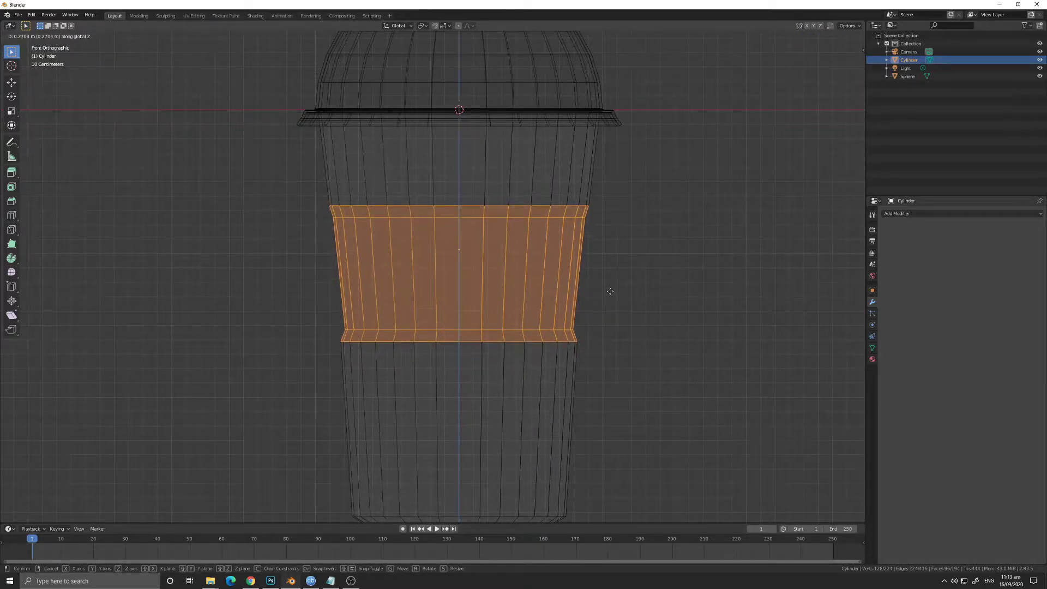
pyautogui.click(610, 291)
pyautogui.click(620, 299)
pyautogui.scroll(-2, 631, 315)
pyautogui.moveTo(633, 318); pyautogui.dragTo(618, 302, button='middle')
pyautogui.press('KP_1')
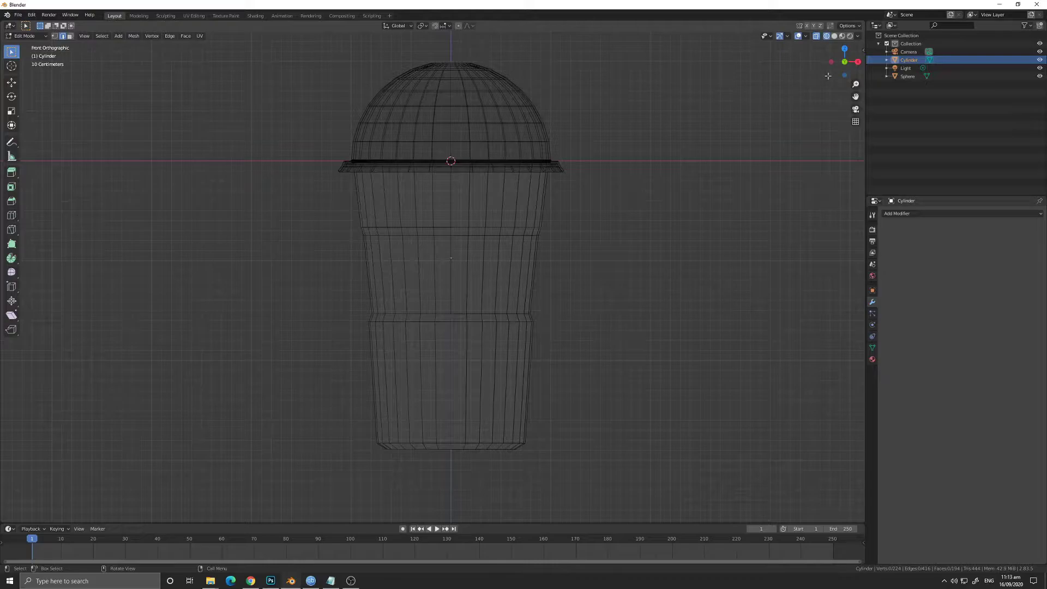
# Select the lower ring and bottom rim and scale them down slightly.
pyautogui.click(834, 36)
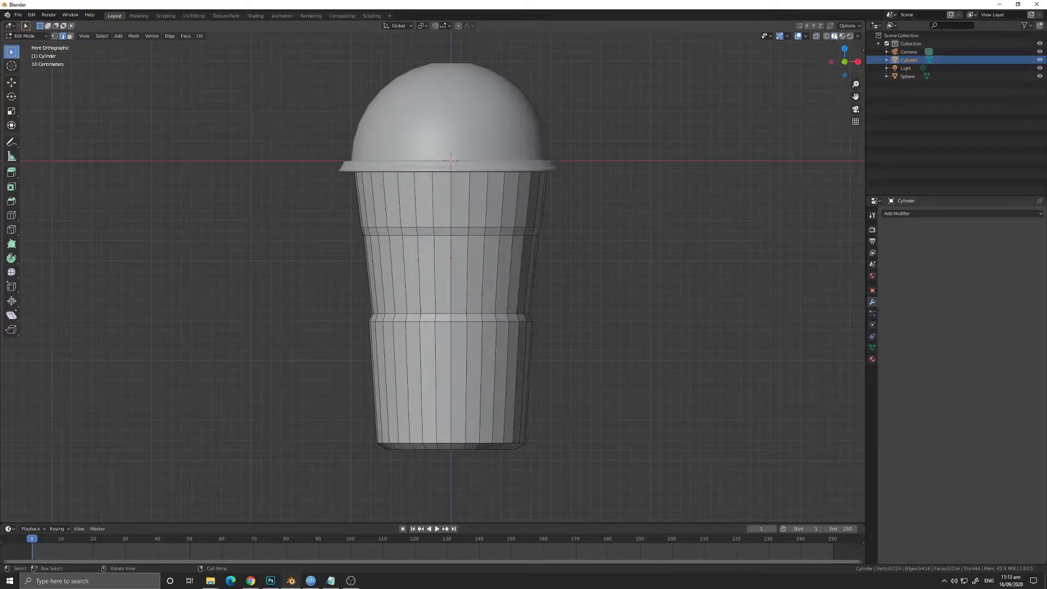
pyautogui.click(826, 36)
pyautogui.click(347, 321)
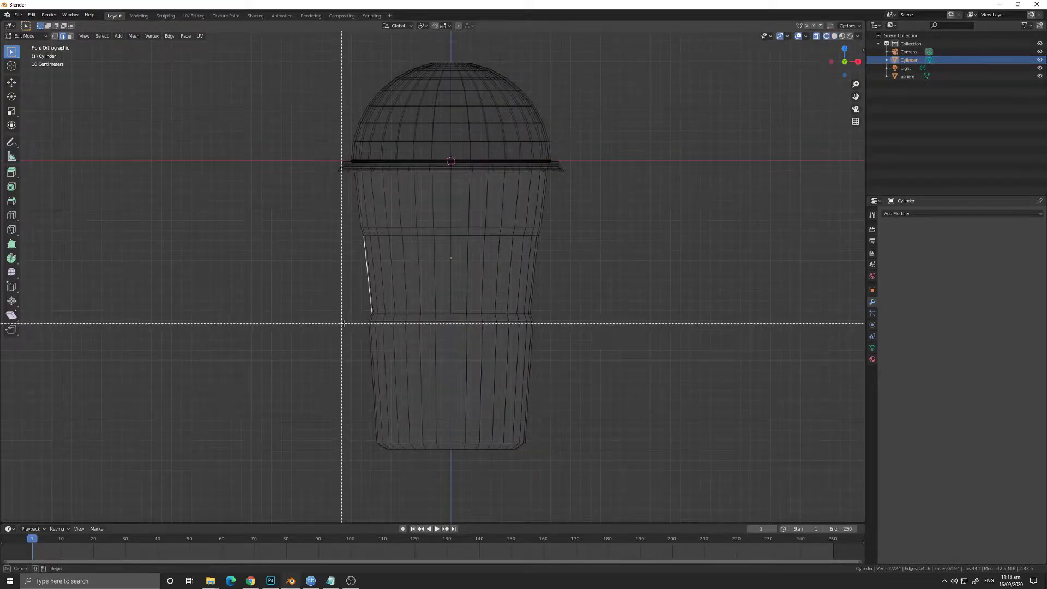
pyautogui.moveTo(349, 316); pyautogui.dragTo(564, 338)
pyautogui.press('b')
pyautogui.moveTo(586, 423); pyautogui.dragTo(300, 503)
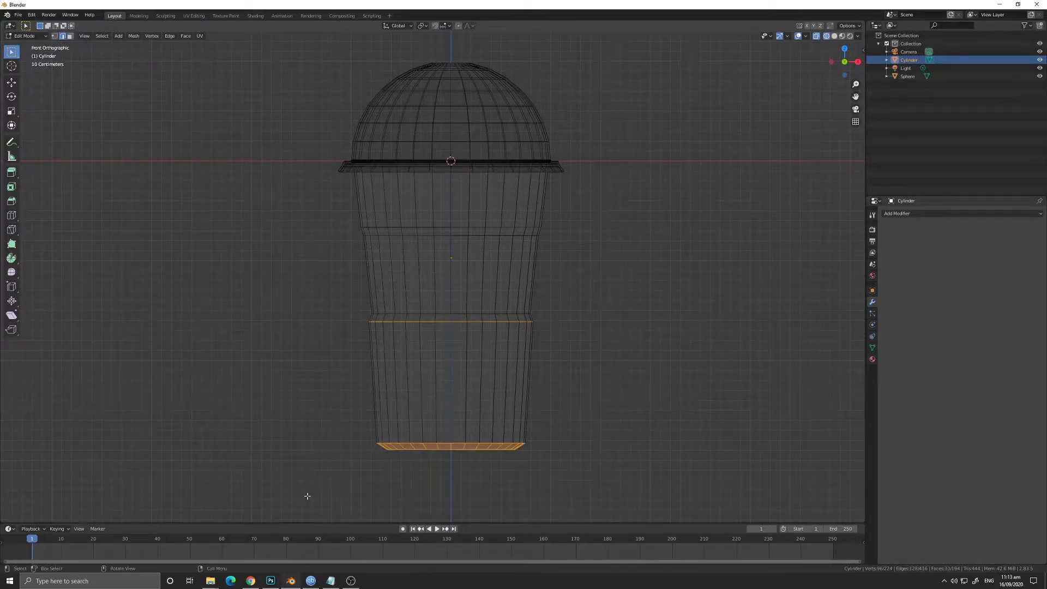
pyautogui.press('s')
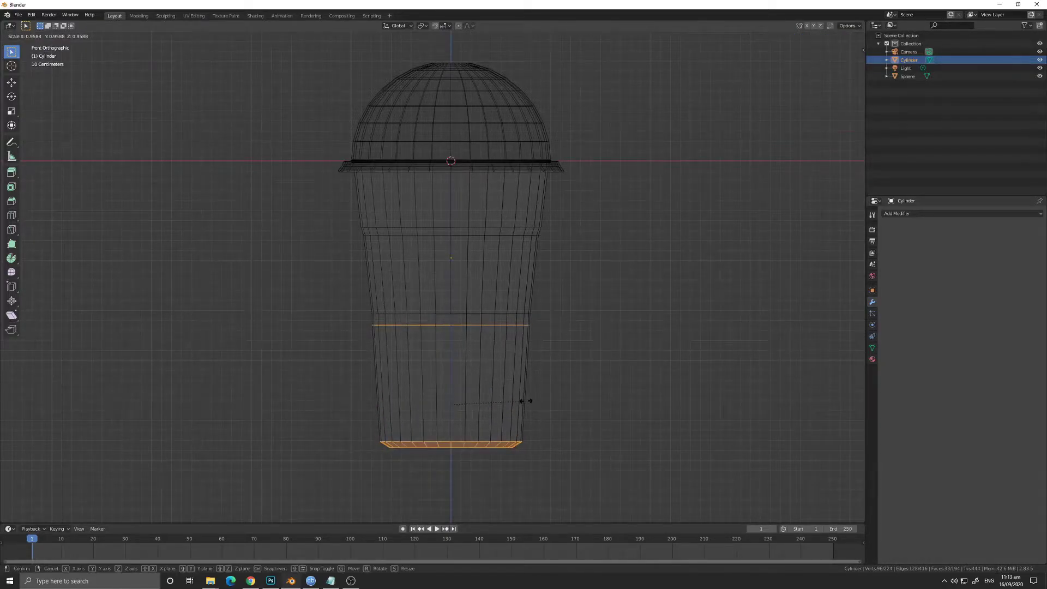
pyautogui.click(528, 398)
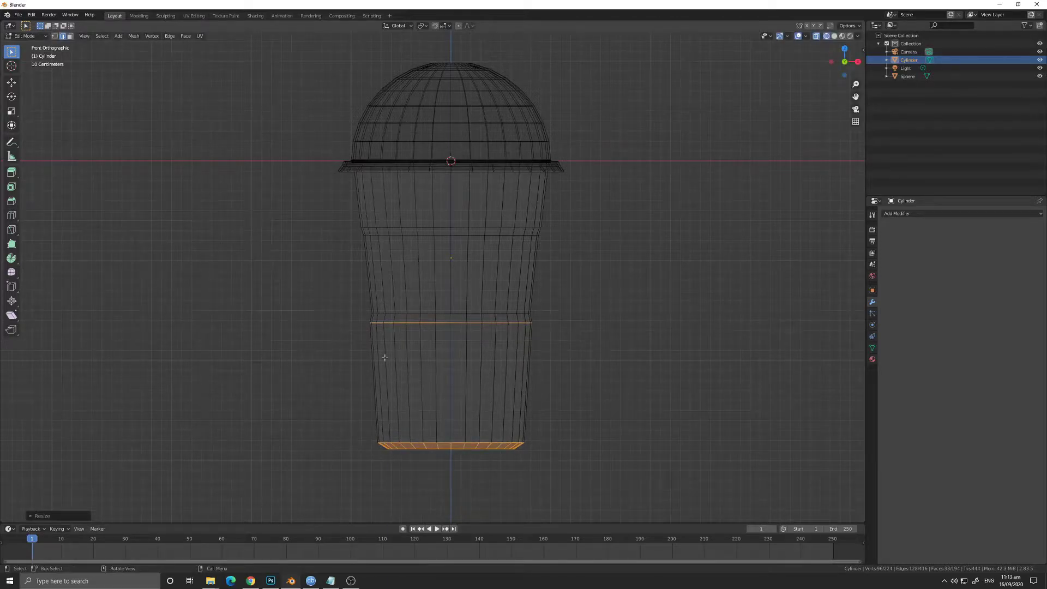
pyautogui.click(352, 347)
# Inspect the narrowed cup in solid shading from several angles.
pyautogui.keyDown('shift'); pyautogui.moveTo(576, 297); pyautogui.dragTo(563, 333, button='middle'); pyautogui.keyUp('shift')
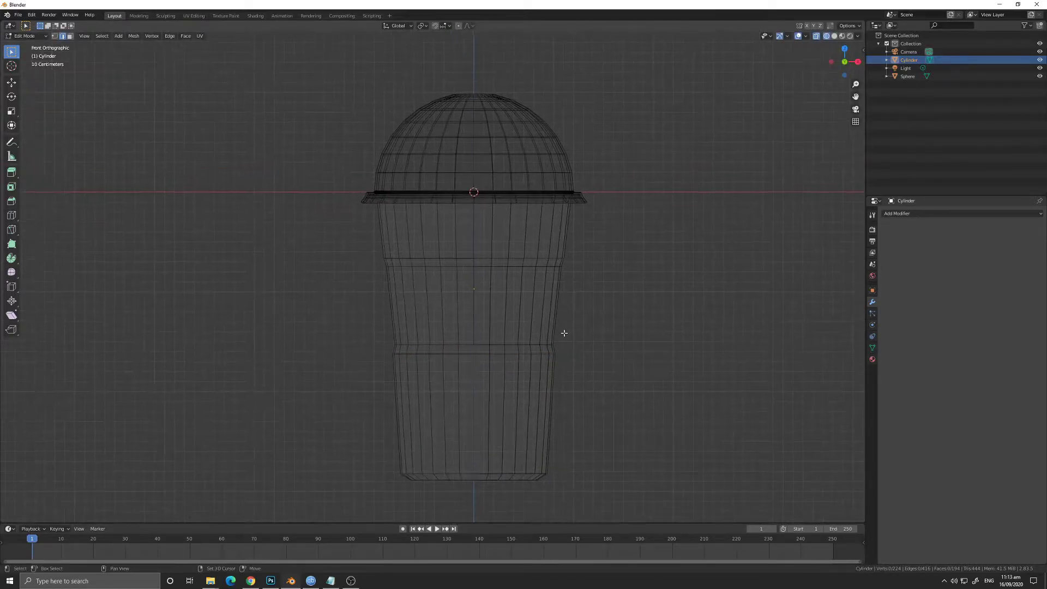
pyautogui.click(834, 36)
pyautogui.moveTo(803, 84)
pyautogui.mouseDown(button='middle')
pyautogui.moveTo(687, 190)
pyautogui.moveTo(692, 182)
pyautogui.mouseUp(button='middle')
pyautogui.press('Tab')
pyautogui.moveTo(648, 215)
pyautogui.mouseDown(button='middle')
pyautogui.moveTo(631, 227)
pyautogui.moveTo(659, 215)
pyautogui.moveTo(640, 206)
pyautogui.mouseUp(button='middle')
pyautogui.press('KP_1')
# Raise the cup's bottom rings vertically to shorten it, then review it in solid shading.
pyautogui.press('Tab')
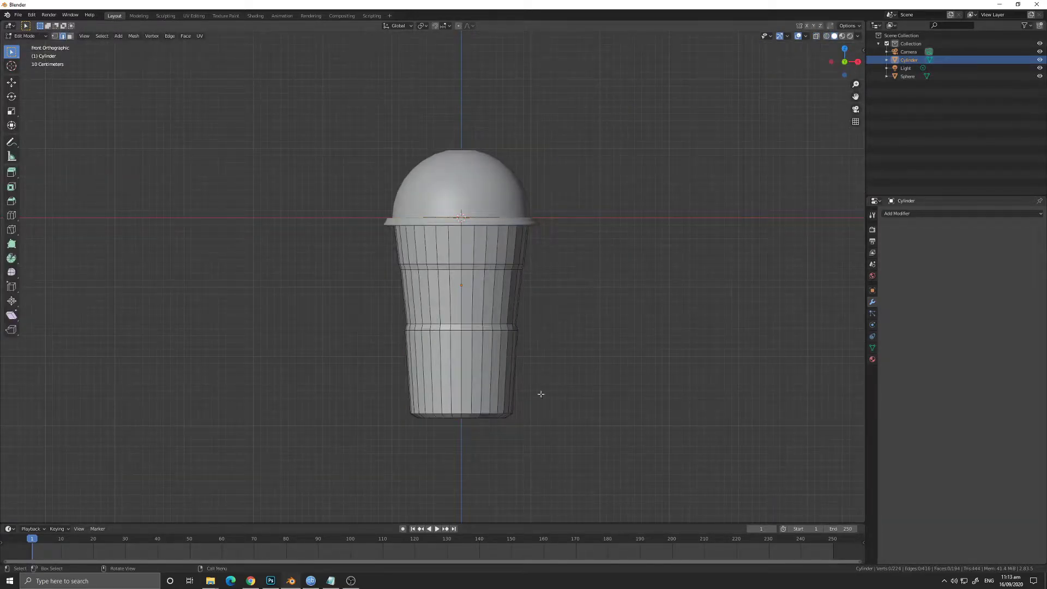
pyautogui.press('z')
pyautogui.click(523, 338)
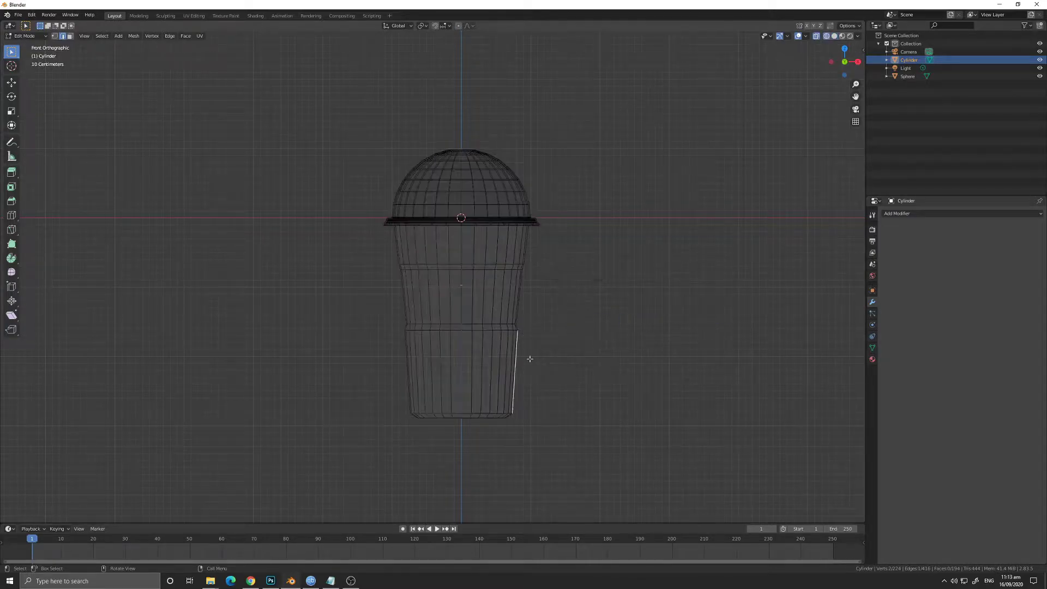
pyautogui.moveTo(605, 385); pyautogui.dragTo(339, 446)
pyautogui.press('g')
pyautogui.press('z')
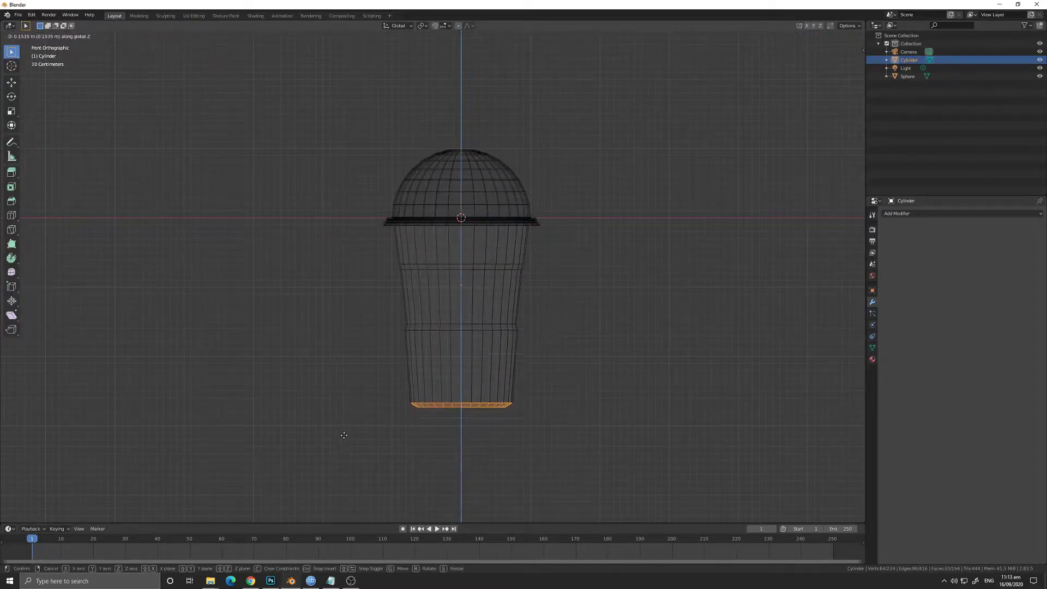
pyautogui.click(344, 426)
pyautogui.hotkey('alt', 'a')
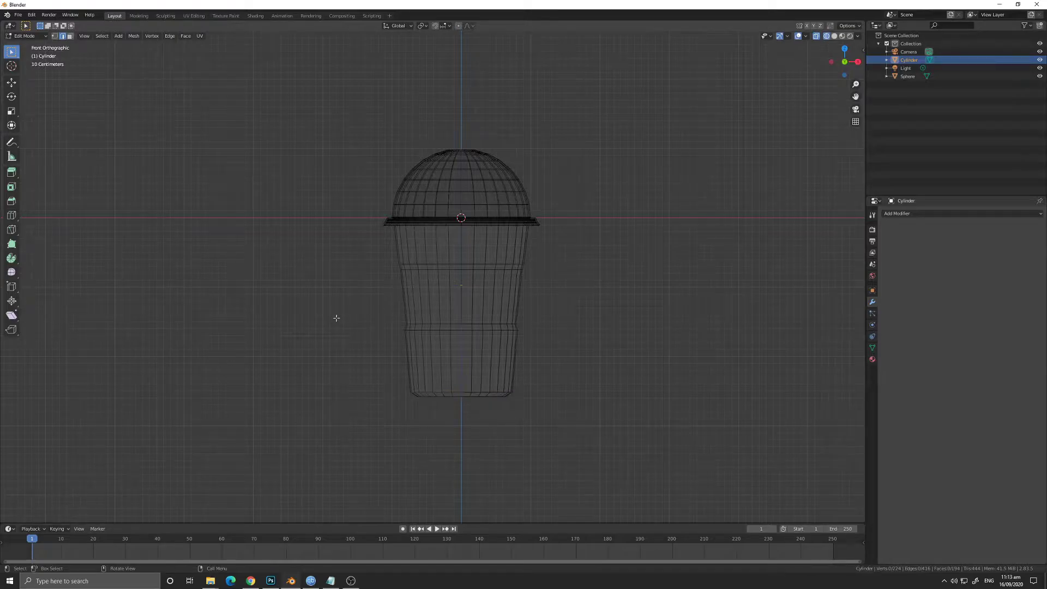
pyautogui.press('b')
pyautogui.moveTo(328, 327)
pyautogui.mouseDown(button='middle')
pyautogui.moveTo(379, 346)
pyautogui.moveTo(334, 335)
pyautogui.mouseUp(button='middle')
pyautogui.click(835, 37)
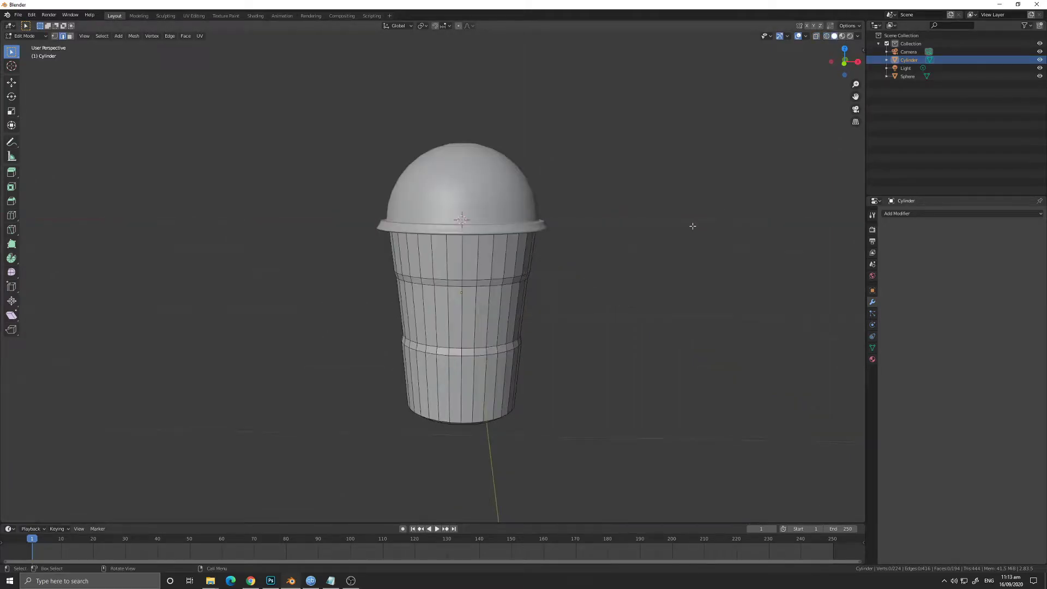
# Mark the cup's bottom edge loop as sharp using the F3 'mark' search.
pyautogui.press('KP_1')
pyautogui.press('Tab')
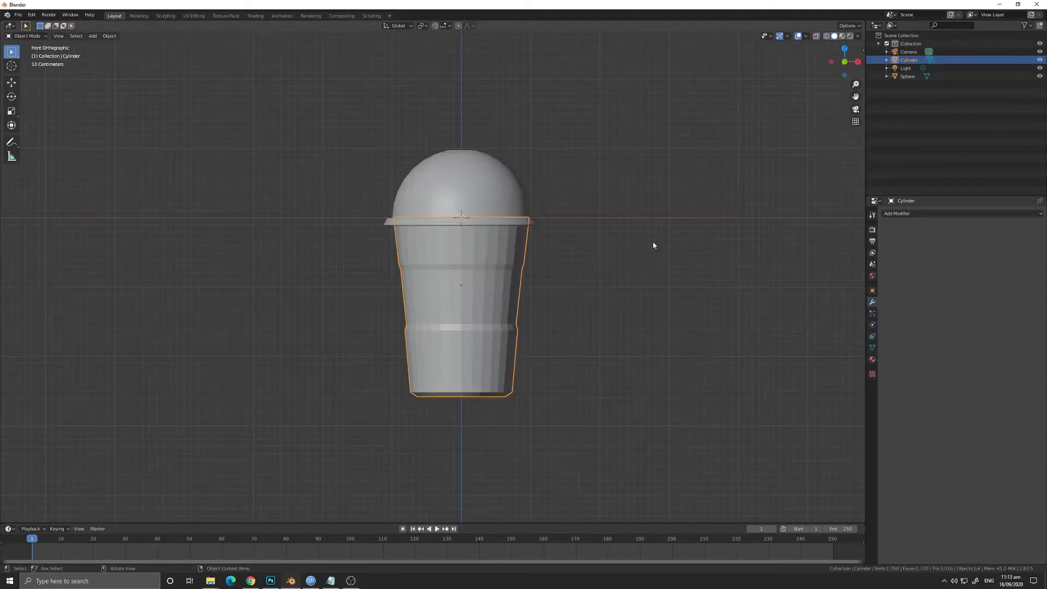
pyautogui.scroll(4, 451, 442)
pyautogui.press('Tab')
pyautogui.keyDown('shift'); pyautogui.moveTo(414, 452); pyautogui.dragTo(433, 369, button='middle'); pyautogui.keyUp('shift')
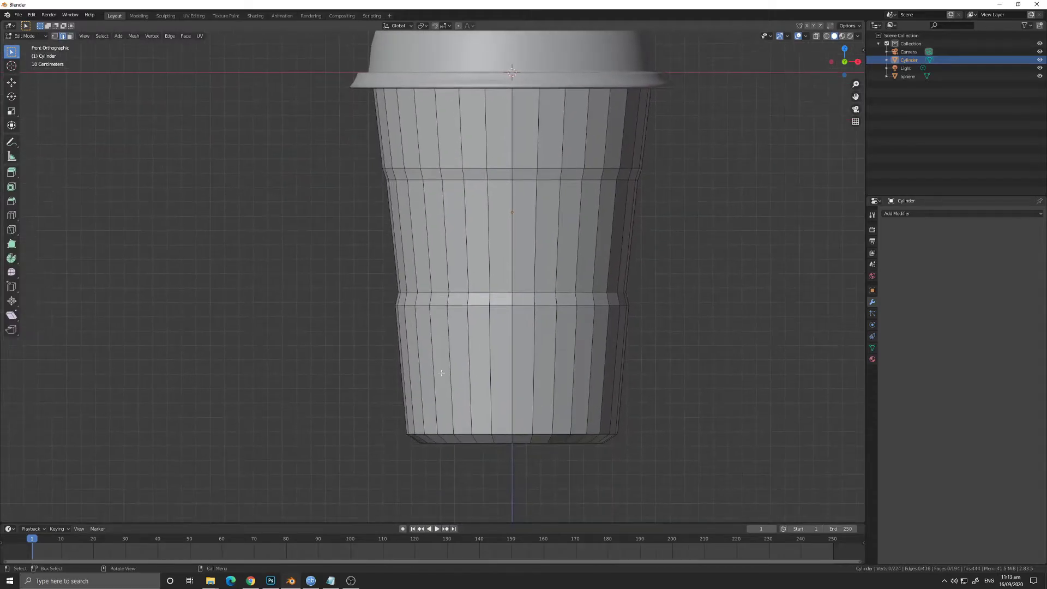
pyautogui.press('F3')
pyautogui.write('Edge Crease')
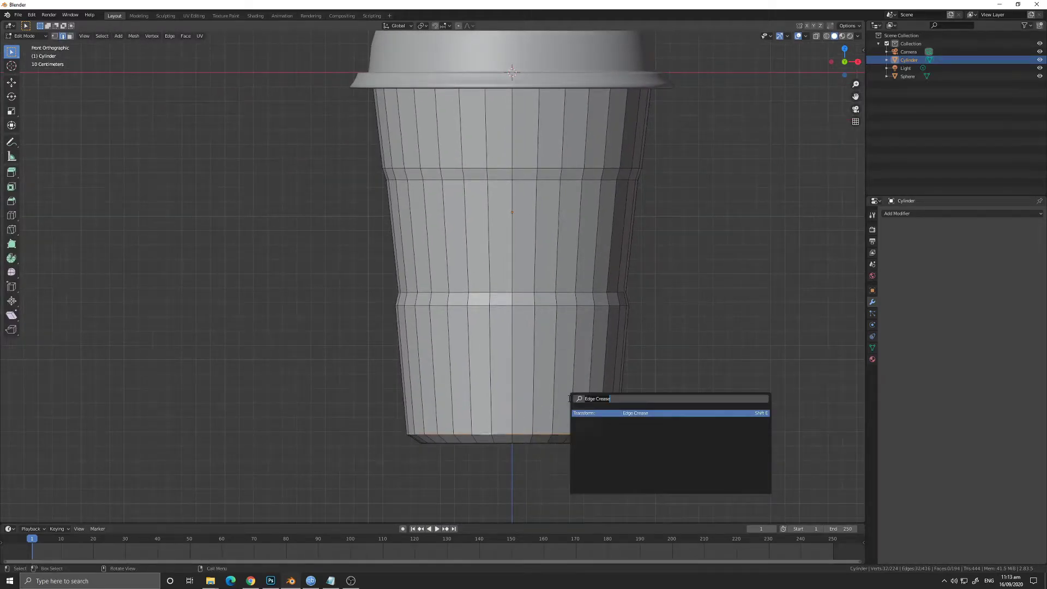
pyautogui.hotkey('ctrl', 'a')
pyautogui.write('mark')
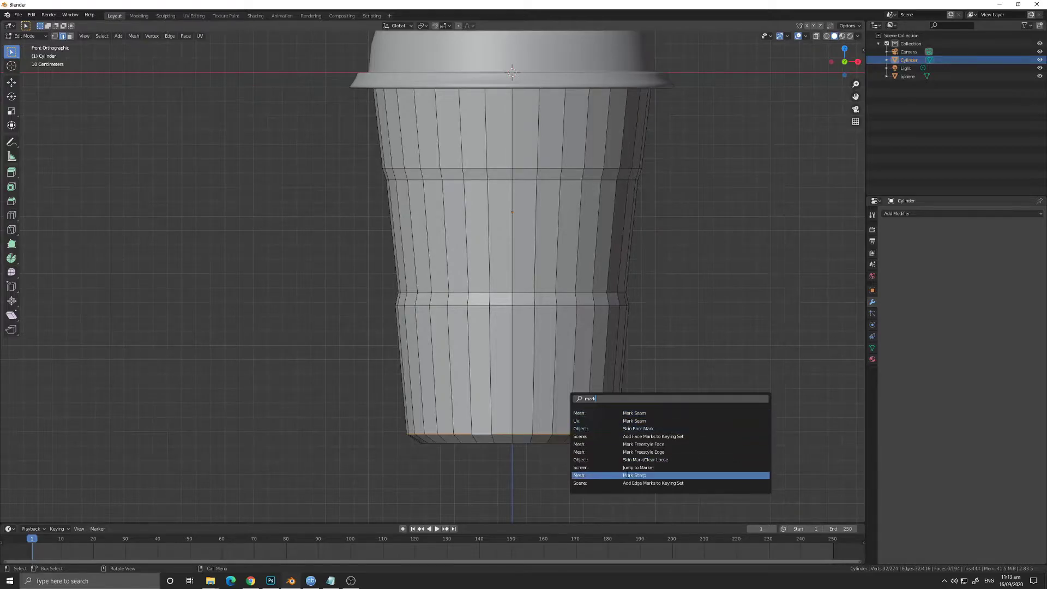
pyautogui.click(626, 476)
# Mark the lower and upper ring edge loops as sharp, then return to Object Mode.
pyautogui.keyDown('alt'); pyautogui.click(497, 305); pyautogui.keyUp('alt')
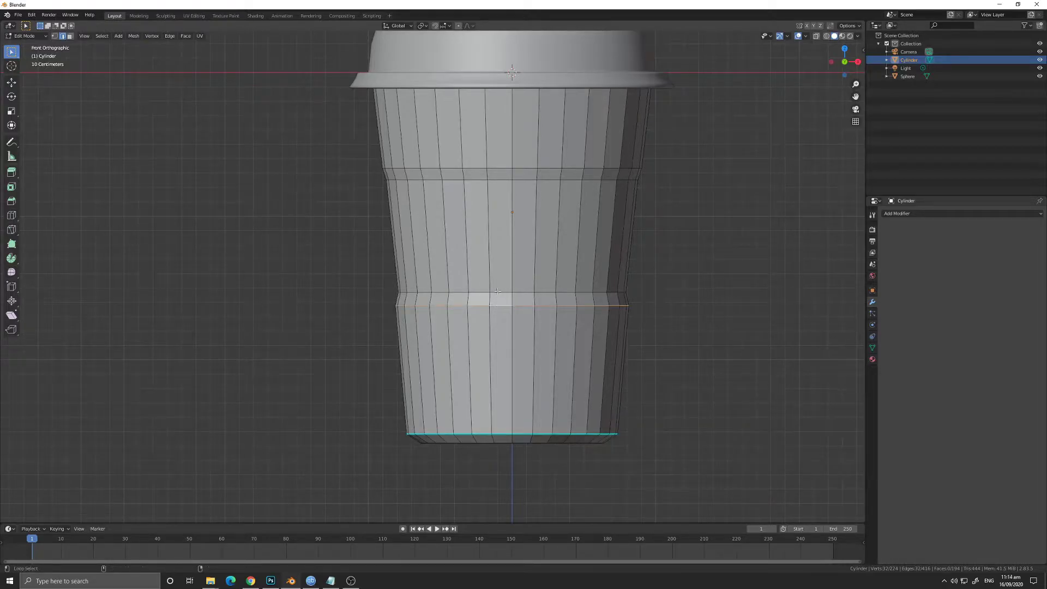
pyautogui.keyDown('alt'); pyautogui.keyDown('shift'); pyautogui.click(499, 169); pyautogui.keyUp('shift'); pyautogui.keyUp('alt')
pyautogui.press('F3')
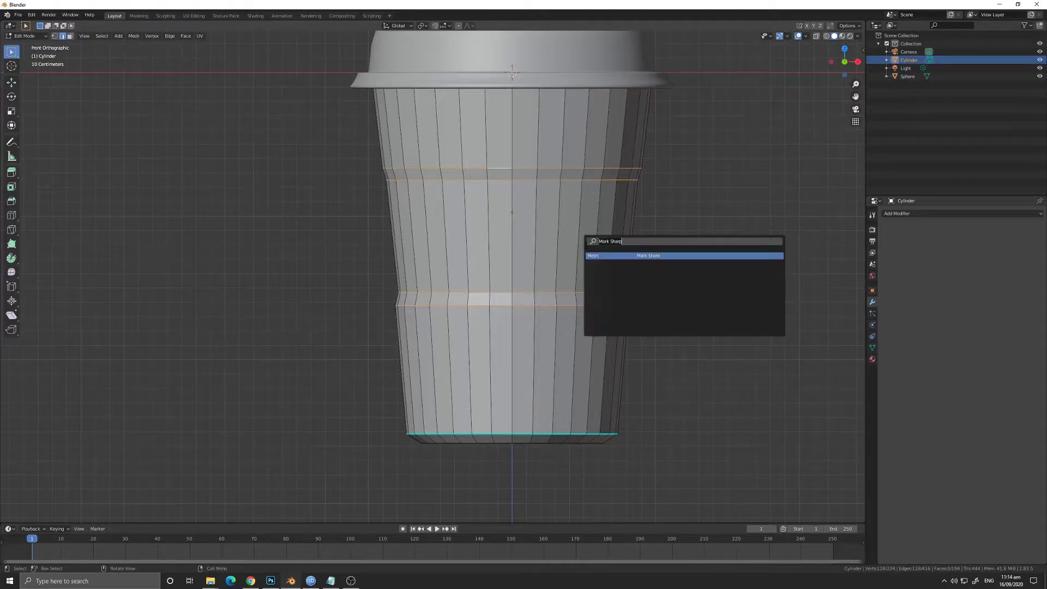
pyautogui.click(612, 256)
pyautogui.press('Tab')
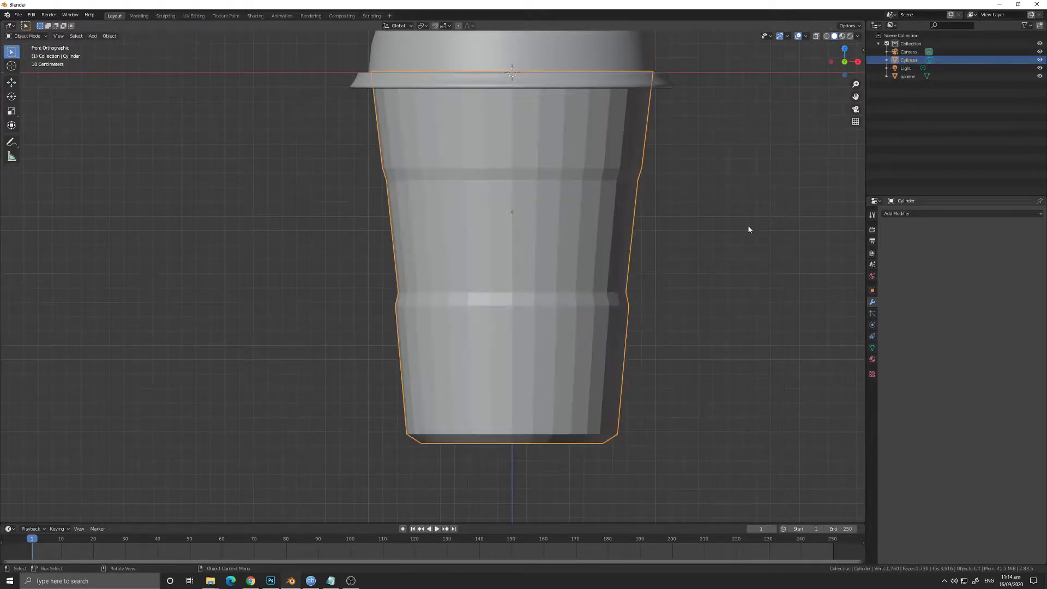
pyautogui.press('F3')
# Shade the cup smooth, turn on Auto Smooth in its mesh data properties, and check its mesh from above.
pyautogui.write('shade smooth')
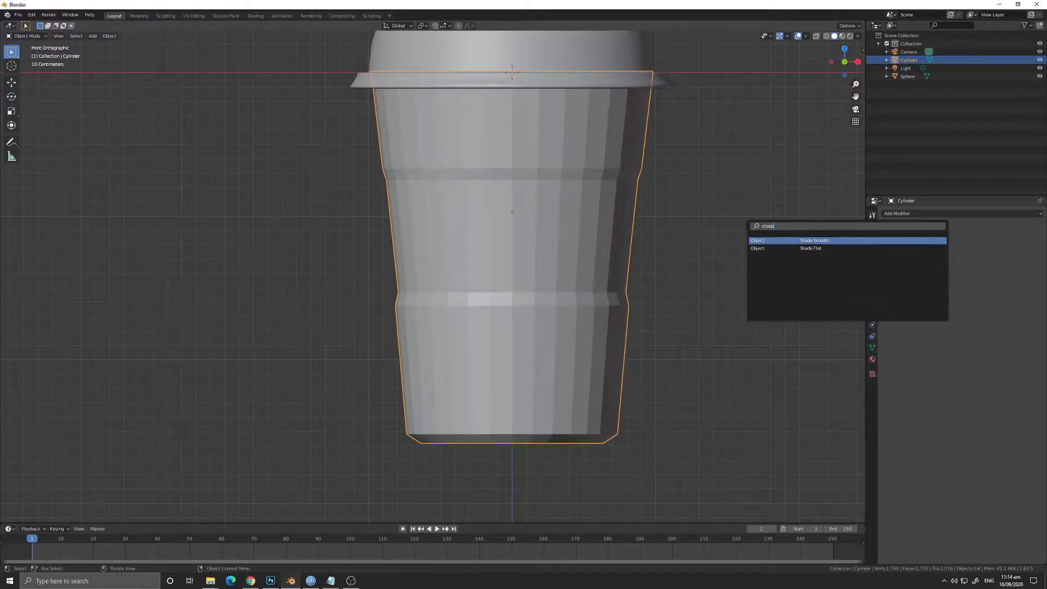
pyautogui.press('Return')
pyautogui.moveTo(627, 277); pyautogui.dragTo(645, 311, button='middle')
pyautogui.click(873, 348)
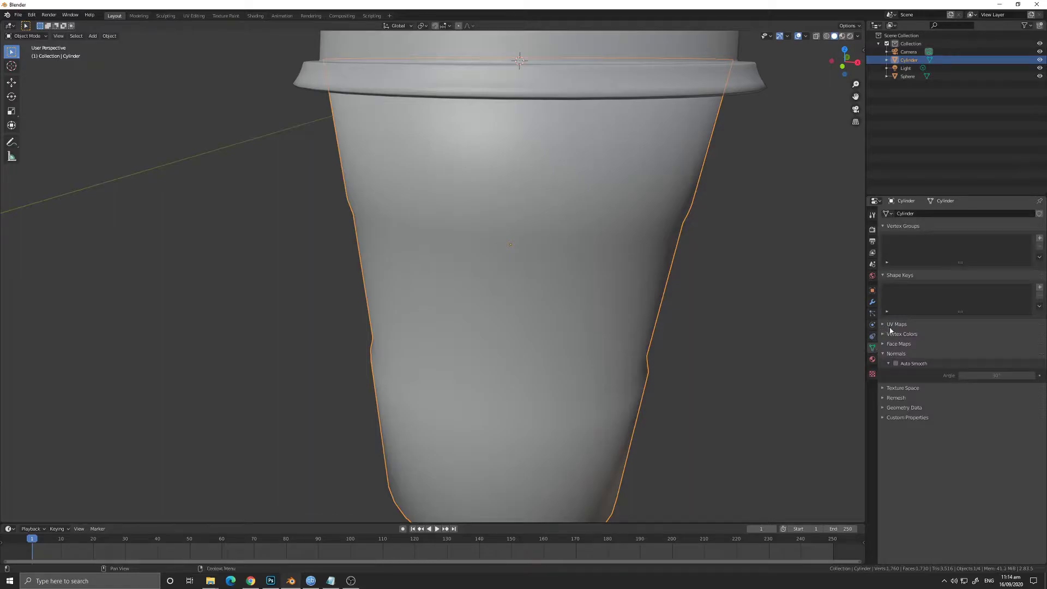
pyautogui.click(896, 363)
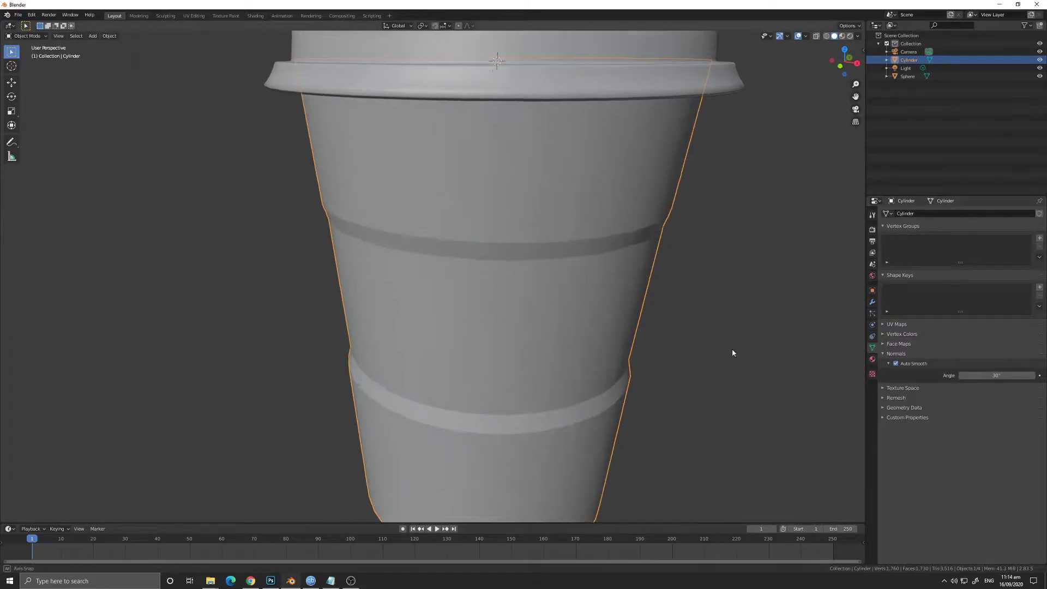
pyautogui.scroll(-5, 725, 346)
pyautogui.press('Tab')
pyautogui.moveTo(655, 340); pyautogui.dragTo(614, 313, button='middle')
pyautogui.press('Tab')
# Select the domed lid and inspect its mesh from a perspective view.
pyautogui.click(574, 289)
pyautogui.moveTo(539, 262); pyautogui.dragTo(549, 297, button='middle')
pyautogui.scroll(5, 498, 227)
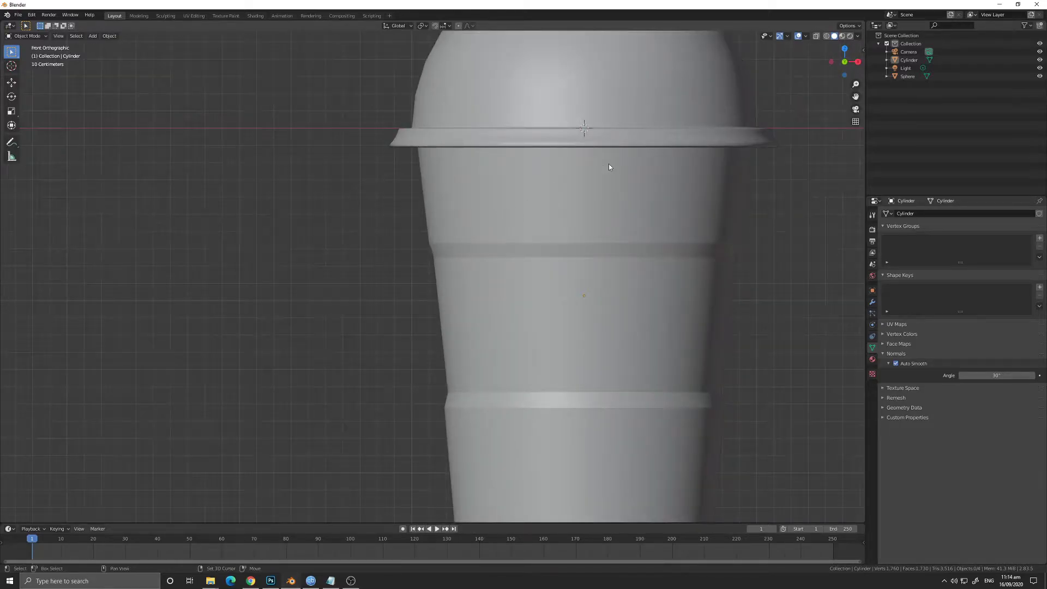
pyautogui.keyDown('shift'); pyautogui.moveTo(607, 166); pyautogui.dragTo(528, 274, button='middle'); pyautogui.keyUp('shift')
pyautogui.click(474, 195)
pyautogui.press('Tab')
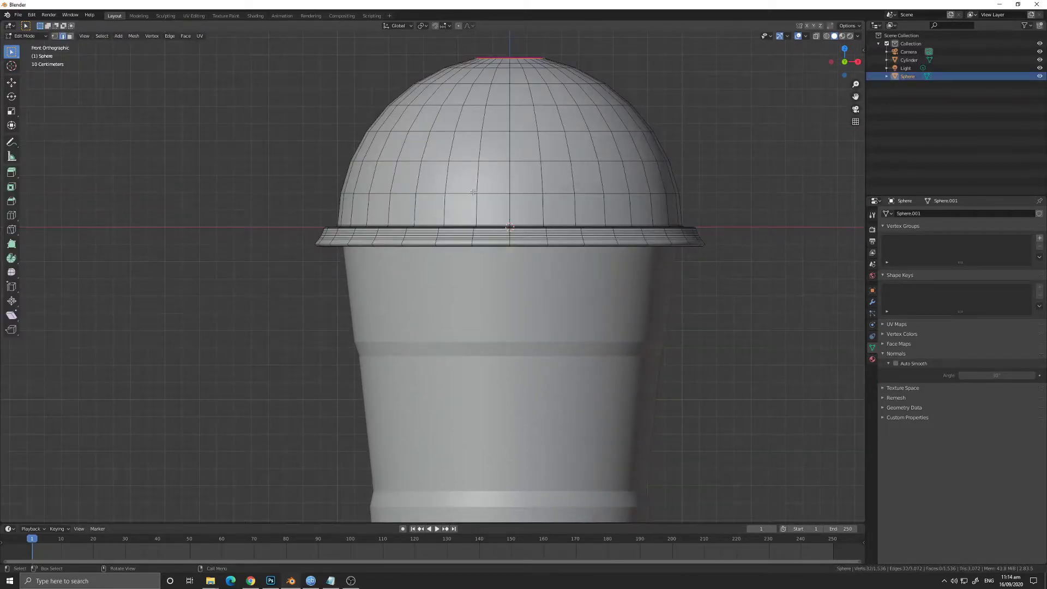
pyautogui.press('Tab')
pyautogui.moveTo(375, 238); pyautogui.dragTo(390, 255, button='middle')
pyautogui.scroll(-5, 390, 252)
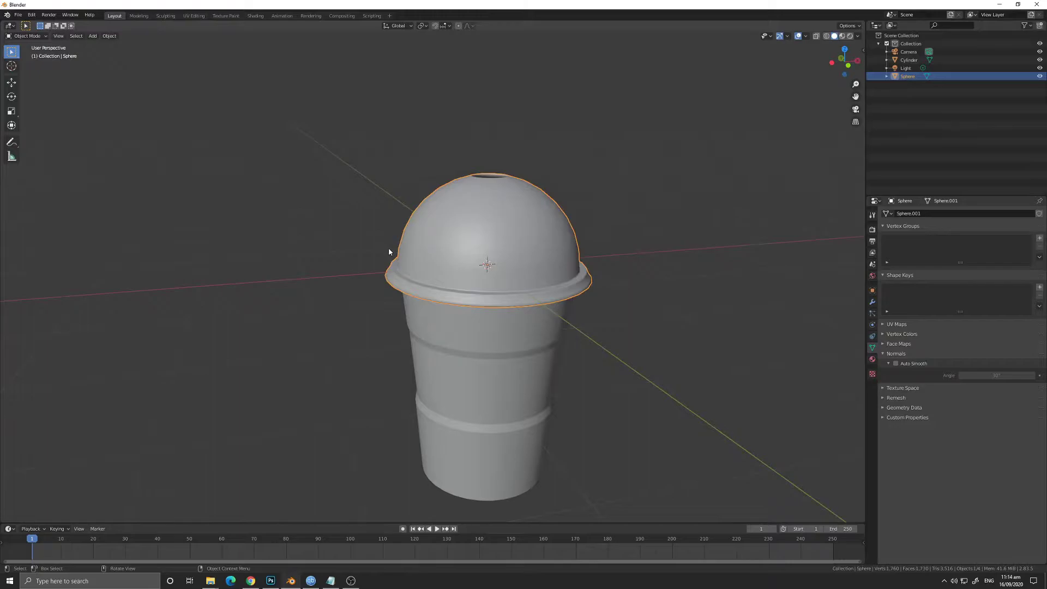
# Open and dismiss the save dialog twice without saving.
pyautogui.hotkey('ctrl', 's')
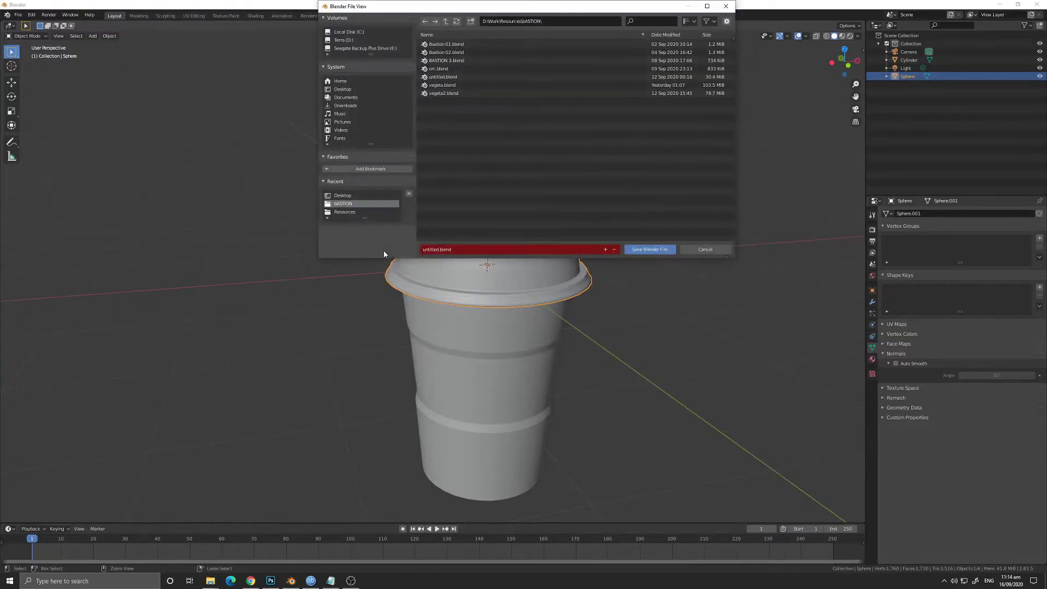
pyautogui.press('Escape')
pyautogui.hotkey('ctrl', 's')
pyautogui.press('Escape')
# Start a COLLADA export, cancel it, and select all objects in the scene.
pyautogui.click(18, 14)
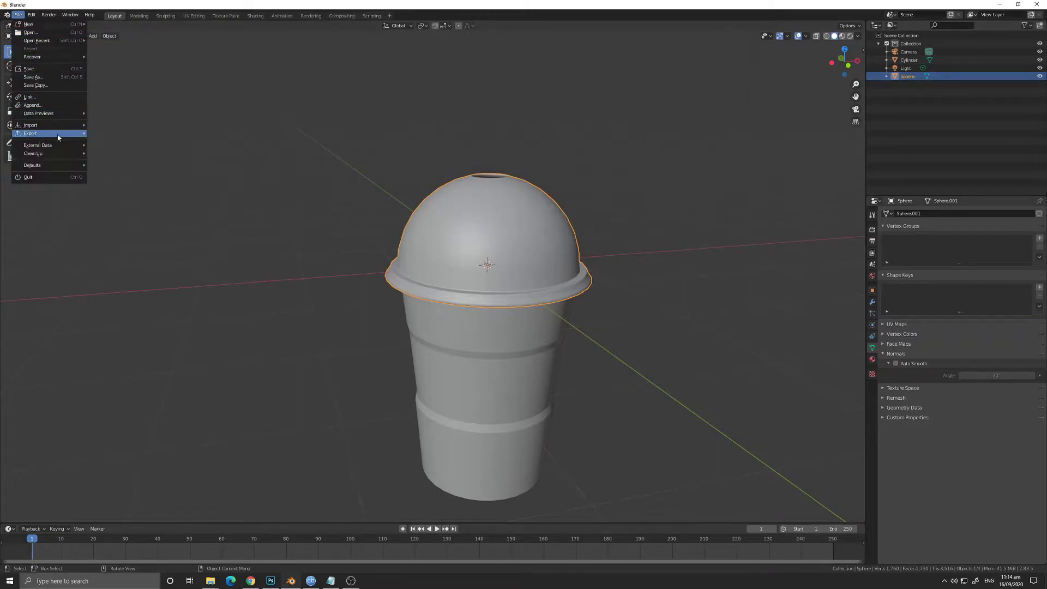
pyautogui.moveTo(57, 137)
pyautogui.click(121, 134)
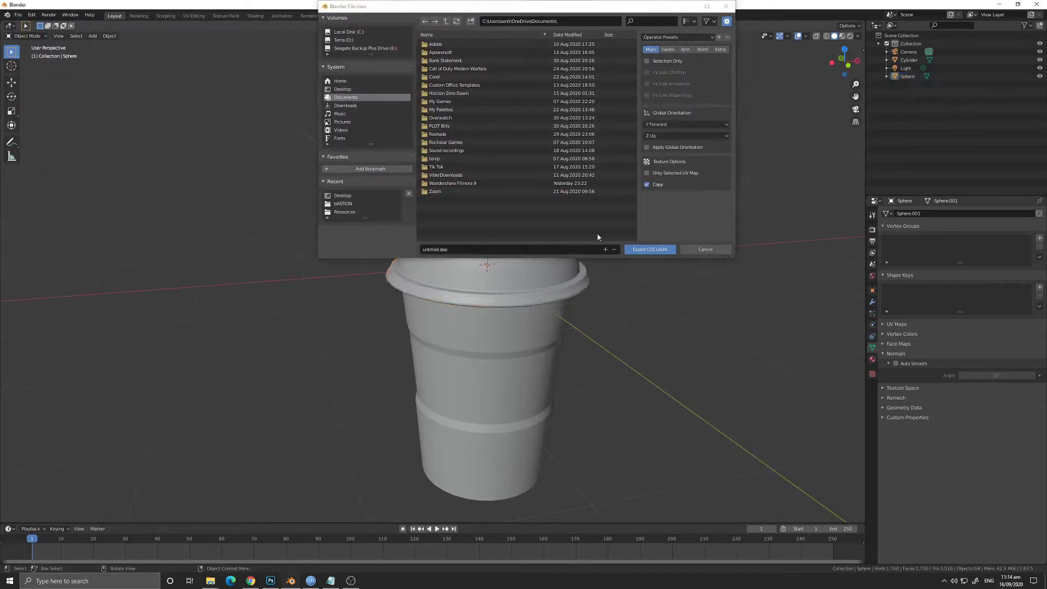
pyautogui.click(698, 249)
pyautogui.press('a')
# Export all objects as Collada (.dae) to the Desktop under the name 'milk tea cup'.
pyautogui.click(18, 14)
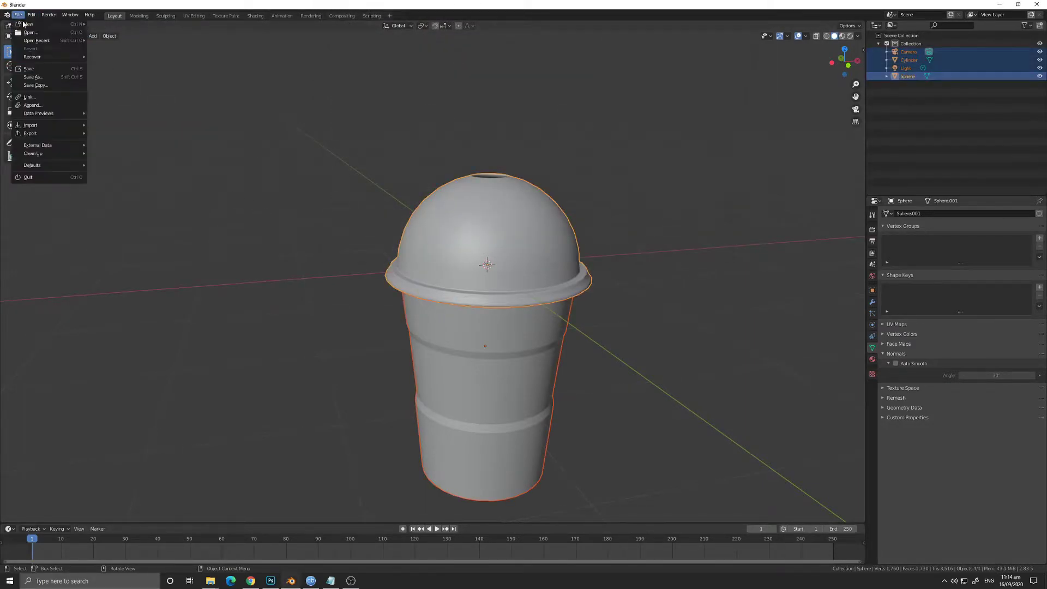
pyautogui.moveTo(47, 136)
pyautogui.click(119, 135)
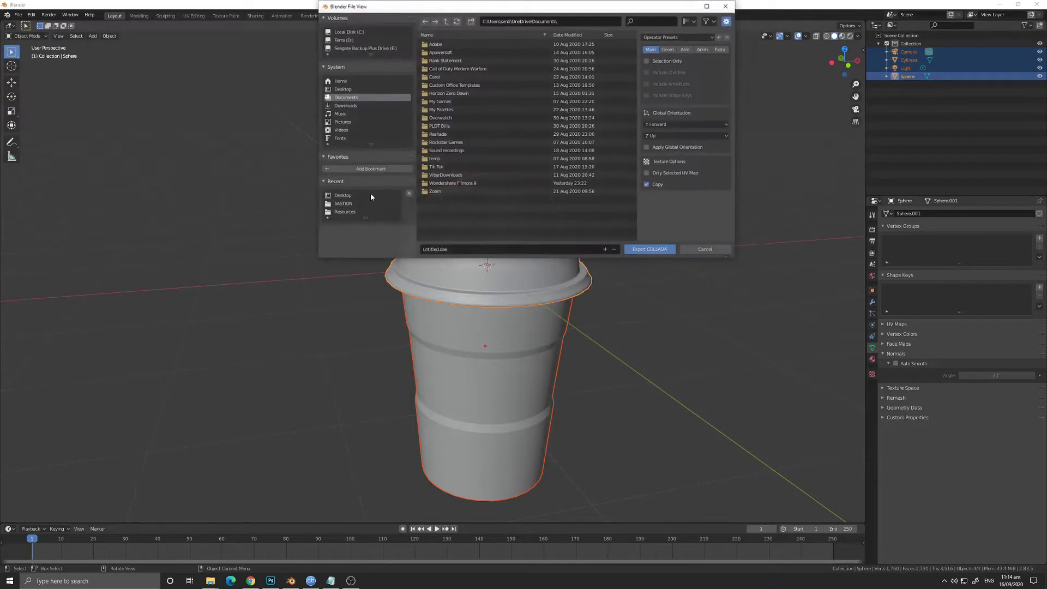
pyautogui.click(473, 249)
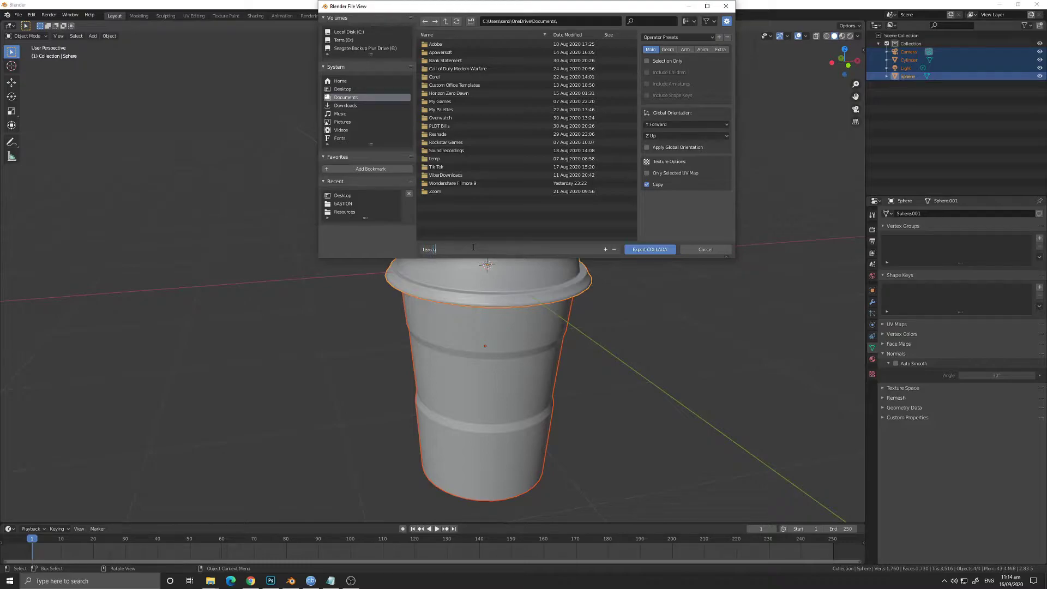
pyautogui.click(341, 87)
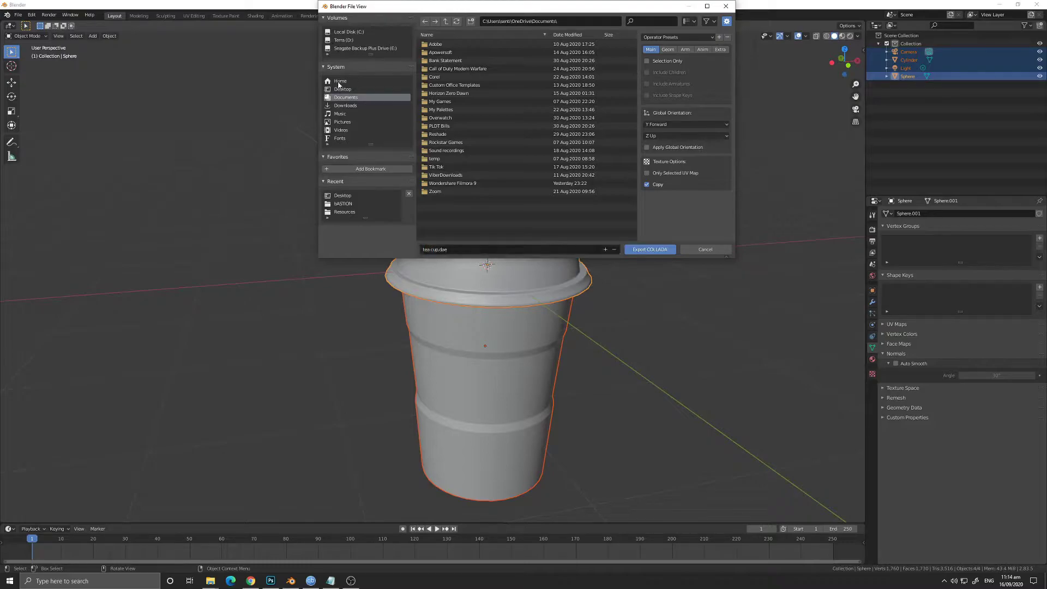
pyautogui.click(343, 90)
pyautogui.click(434, 249)
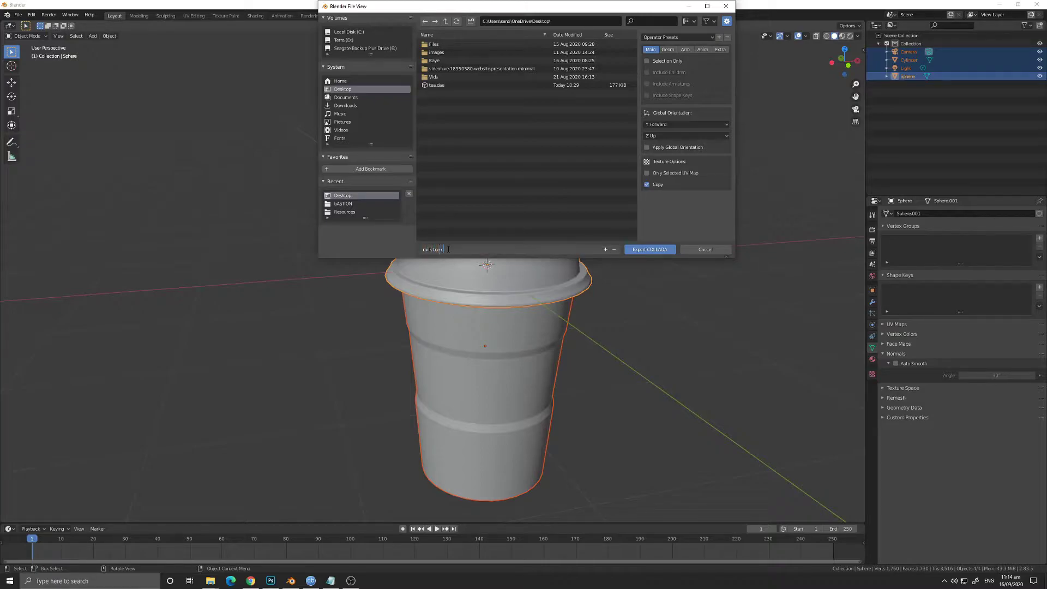
pyautogui.write('milk tea cup.dae')
pyautogui.click(645, 250)
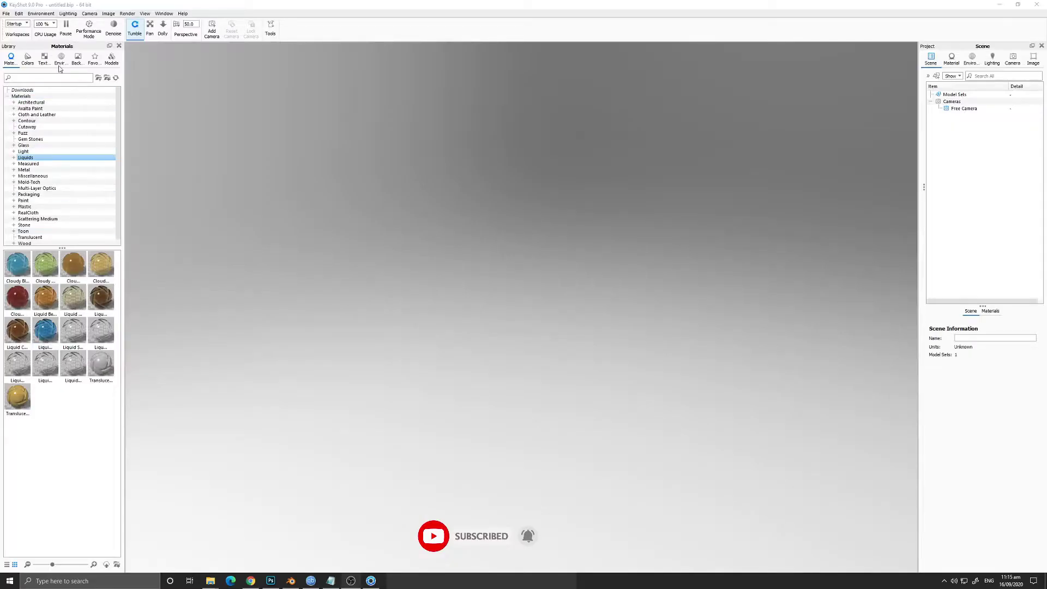
# Import the 'milk tea cup' DAE file into KeyShot and rotate the view to inspect it.
pyautogui.click(7, 16)
pyautogui.click(17, 37)
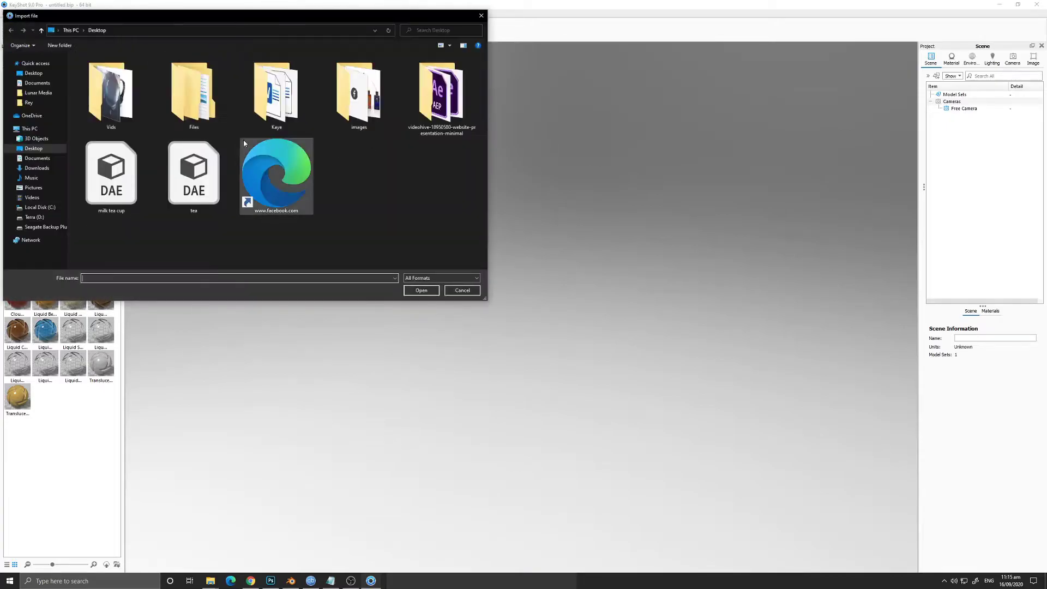
pyautogui.doubleClick(125, 184)
pyautogui.click(576, 330)
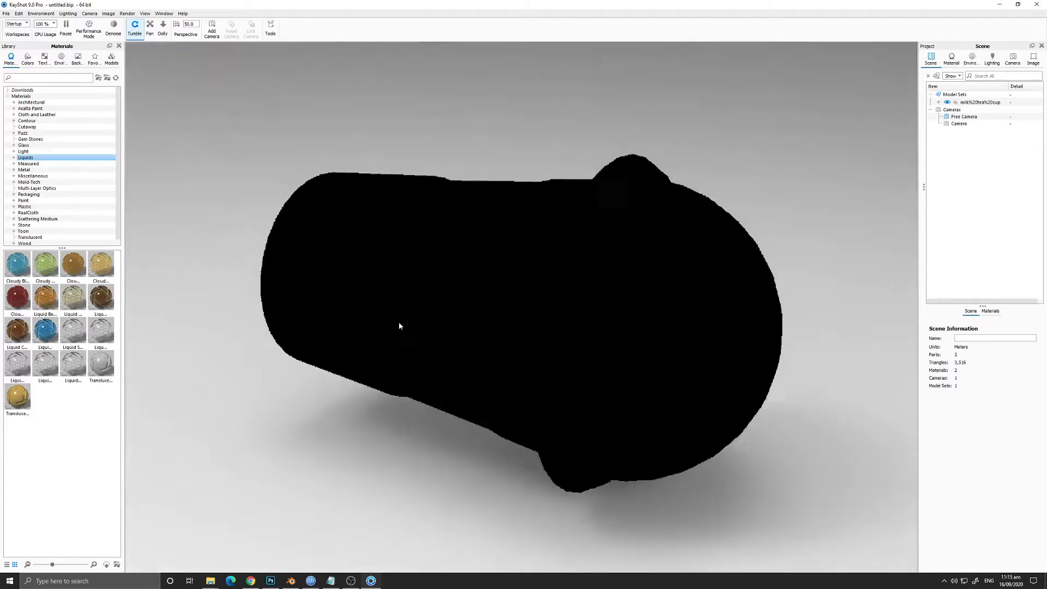
pyautogui.moveTo(399, 322); pyautogui.dragTo(419, 317)
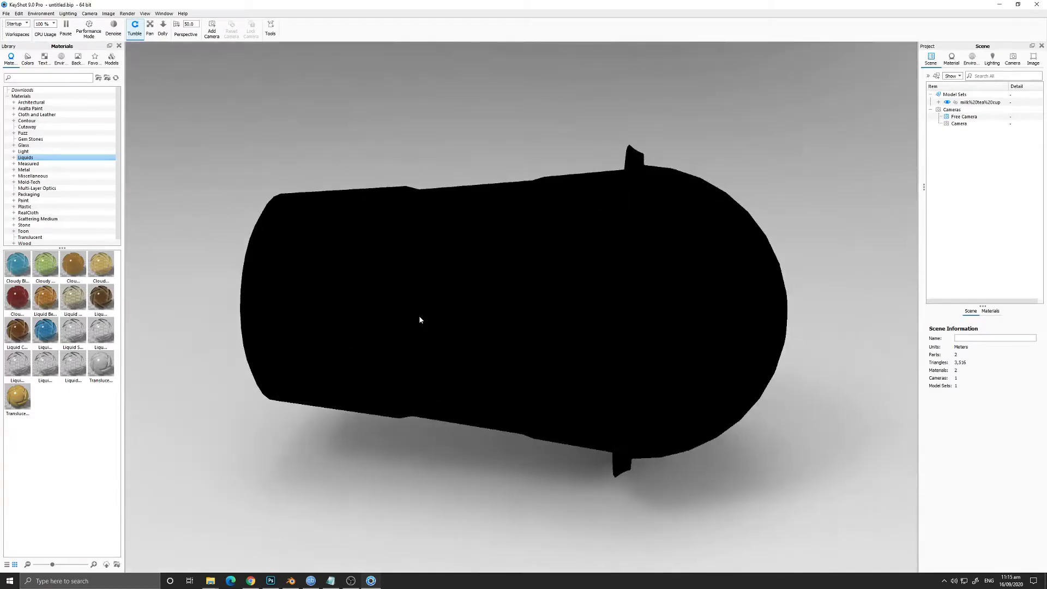
pyautogui.scroll(5, 419, 316)
pyautogui.scroll(-8, 416, 312)
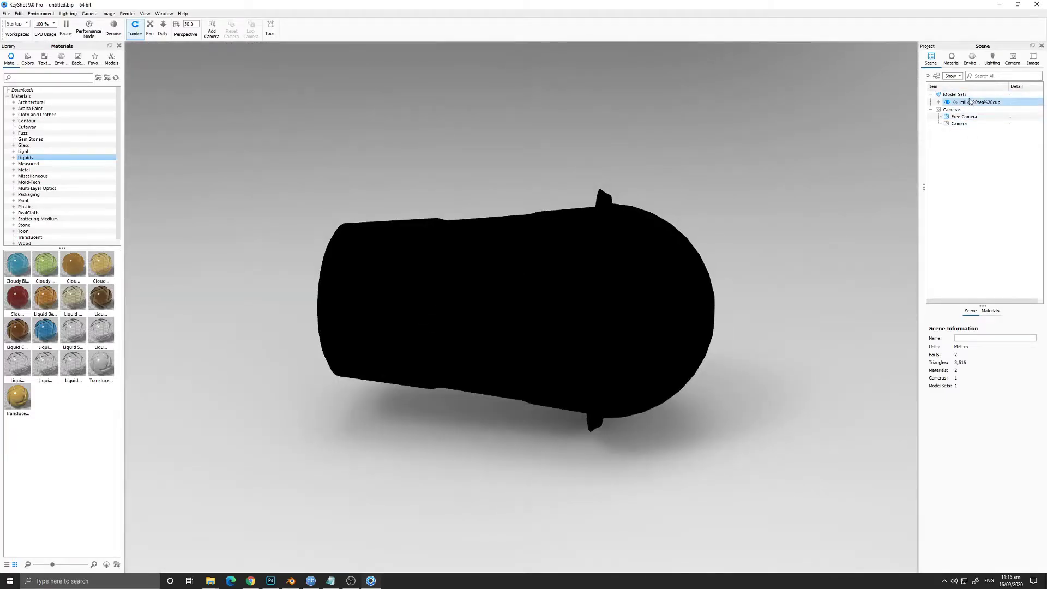
# Select the cup model in the Scene tree and open its Position settings.
pyautogui.click(974, 102)
pyautogui.click(1012, 60)
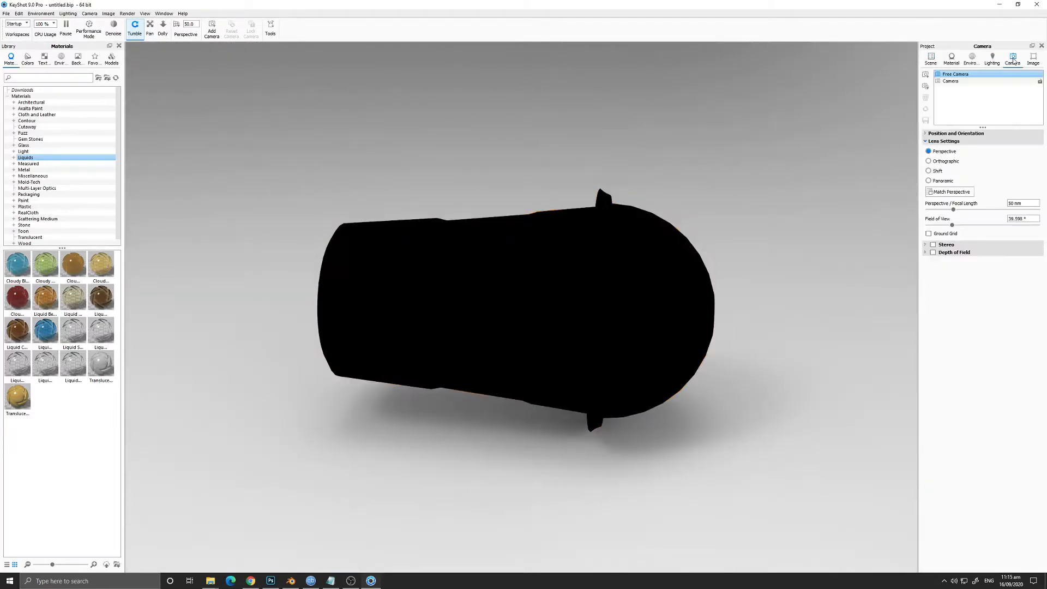
pyautogui.click(992, 60)
pyautogui.click(931, 60)
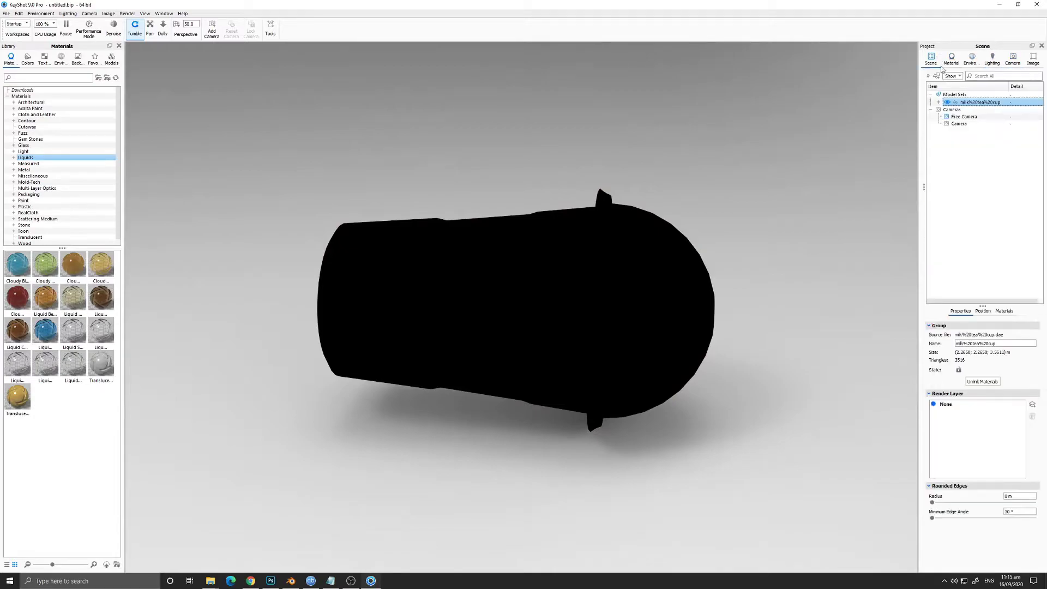
pyautogui.click(982, 311)
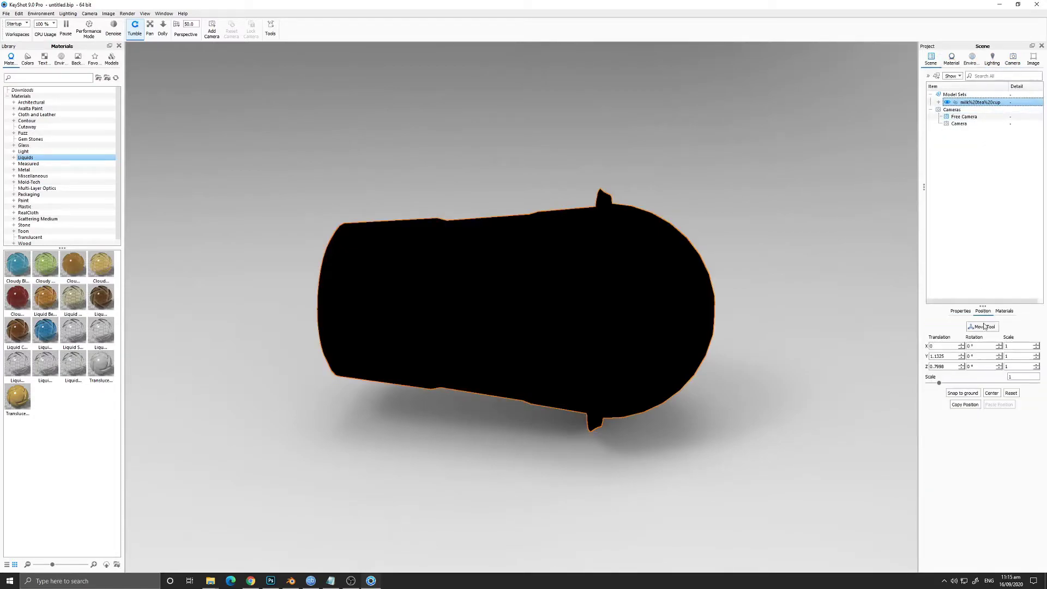
pyautogui.click(982, 327)
# Rotate the cup -90° on X to stand upright, snap it to the ground, and confirm.
pyautogui.moveTo(548, 271); pyautogui.dragTo(474, 277)
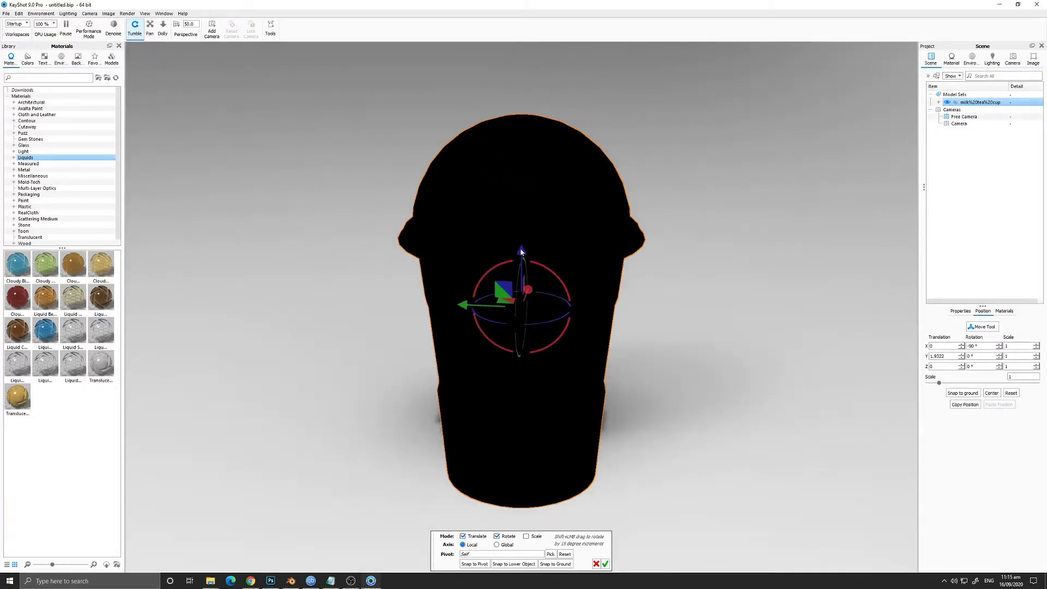
pyautogui.click(552, 565)
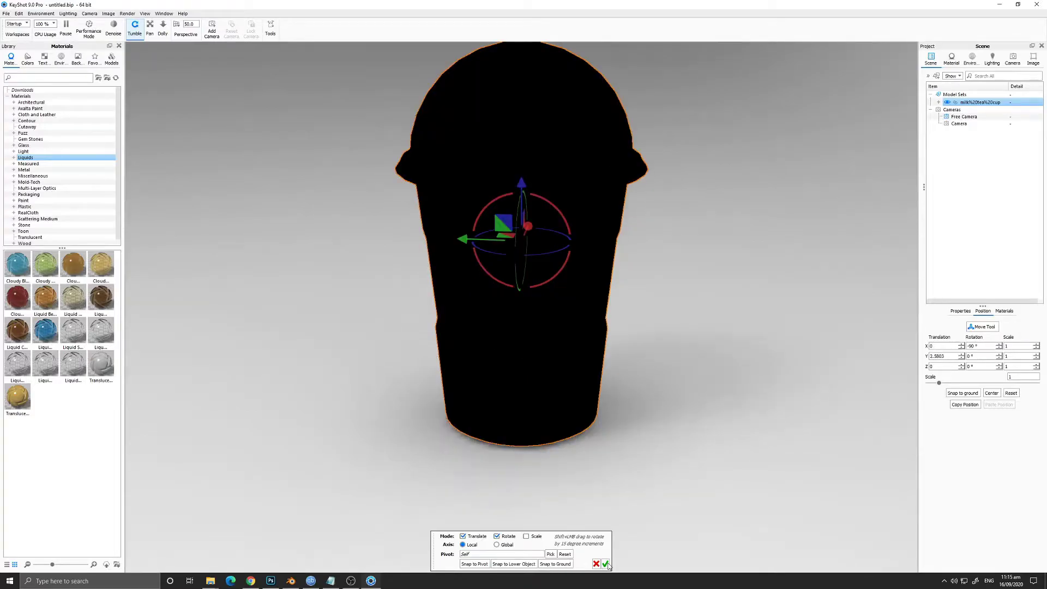
pyautogui.click(606, 564)
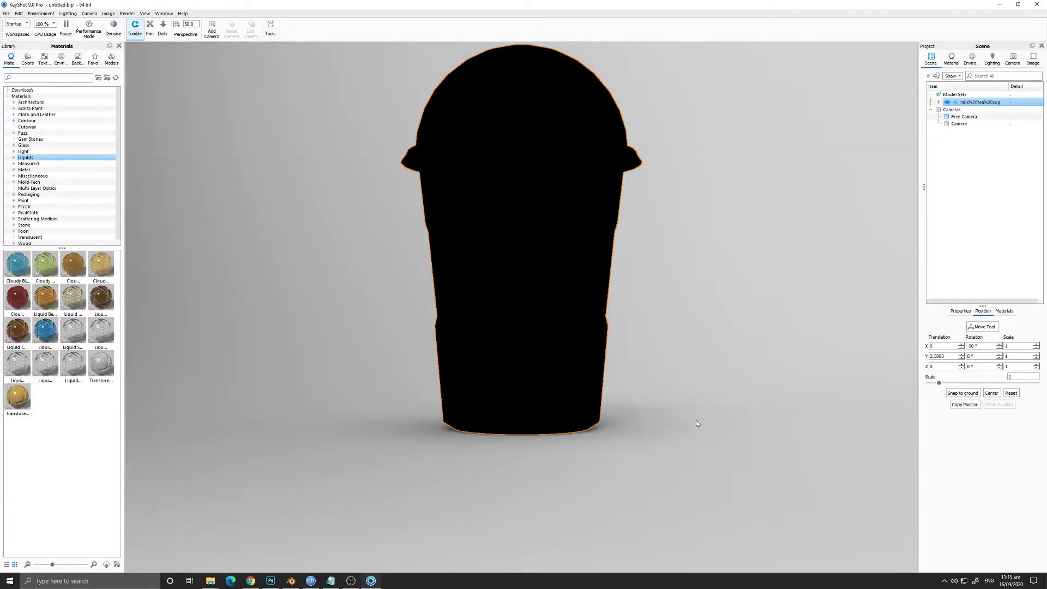
pyautogui.moveTo(664, 362); pyautogui.dragTo(656, 444, button='middle')
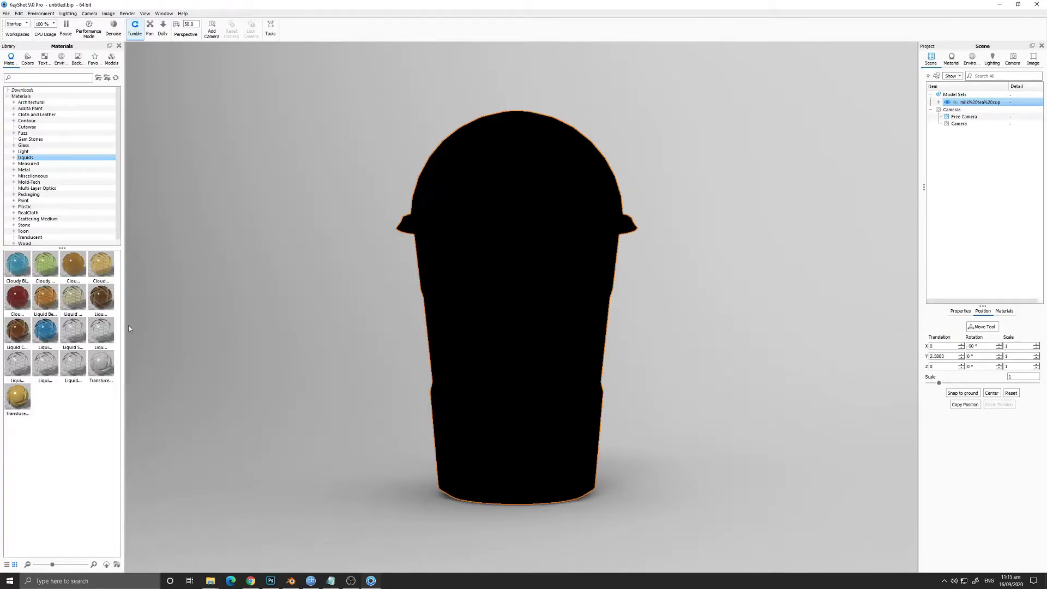
# Apply Plastic High Index to the cup body and lid, linking them as one material.
pyautogui.click(24, 206)
pyautogui.scroll(-3, 65, 328)
pyautogui.scroll(-3, 67, 344)
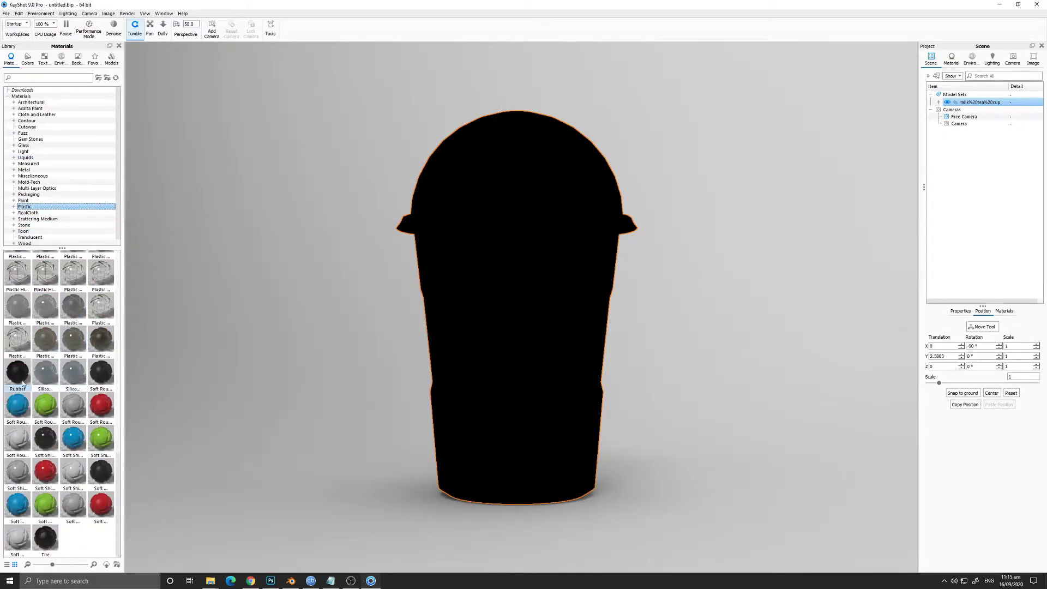
pyautogui.moveTo(16, 283); pyautogui.dragTo(504, 278)
pyautogui.moveTo(12, 280); pyautogui.dragTo(536, 183)
pyautogui.moveTo(536, 180); pyautogui.dragTo(537, 180)
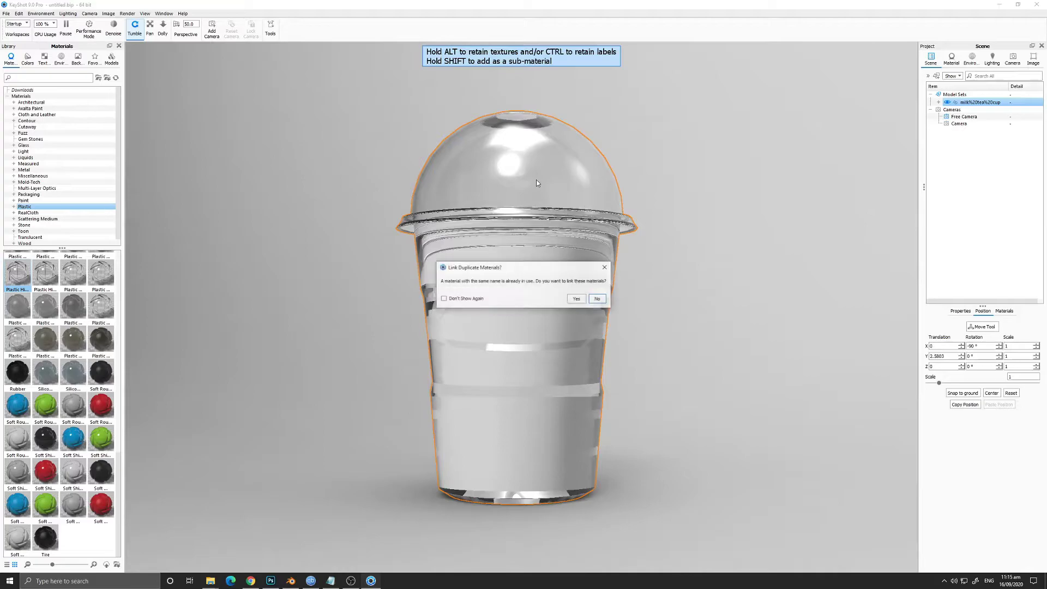
pyautogui.click(569, 300)
# Orbit around the cup, deselect it, and bring up the Environments library.
pyautogui.moveTo(420, 295); pyautogui.dragTo(149, 292)
pyautogui.click(675, 250)
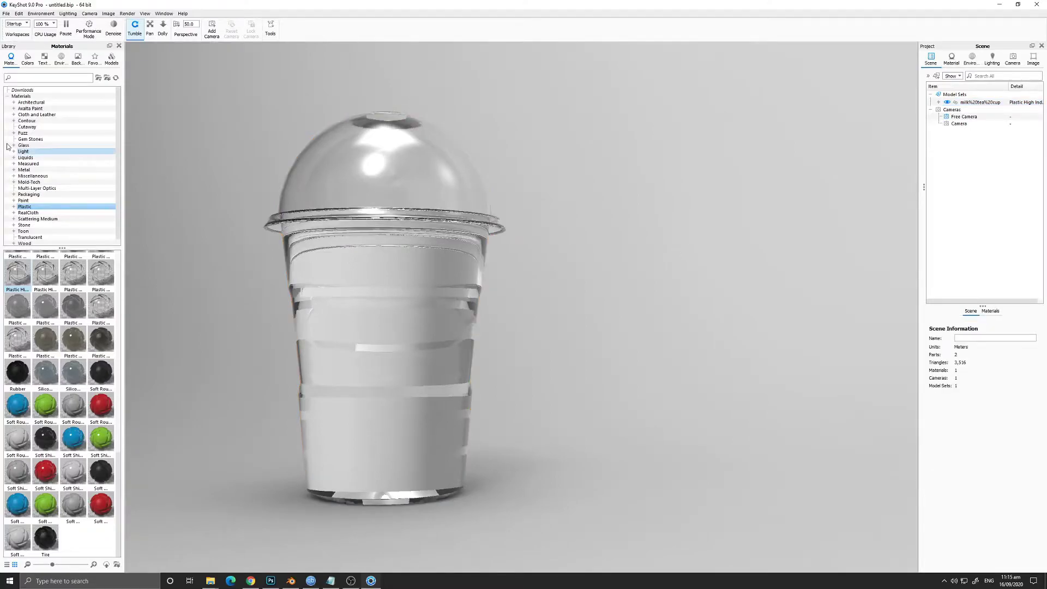
pyautogui.click(62, 59)
pyautogui.scroll(-10, 83, 418)
# Apply the Aversis_Village-lawn_3k outdoor environment and orbit to see the cup's reflections.
pyautogui.scroll(5, 83, 413)
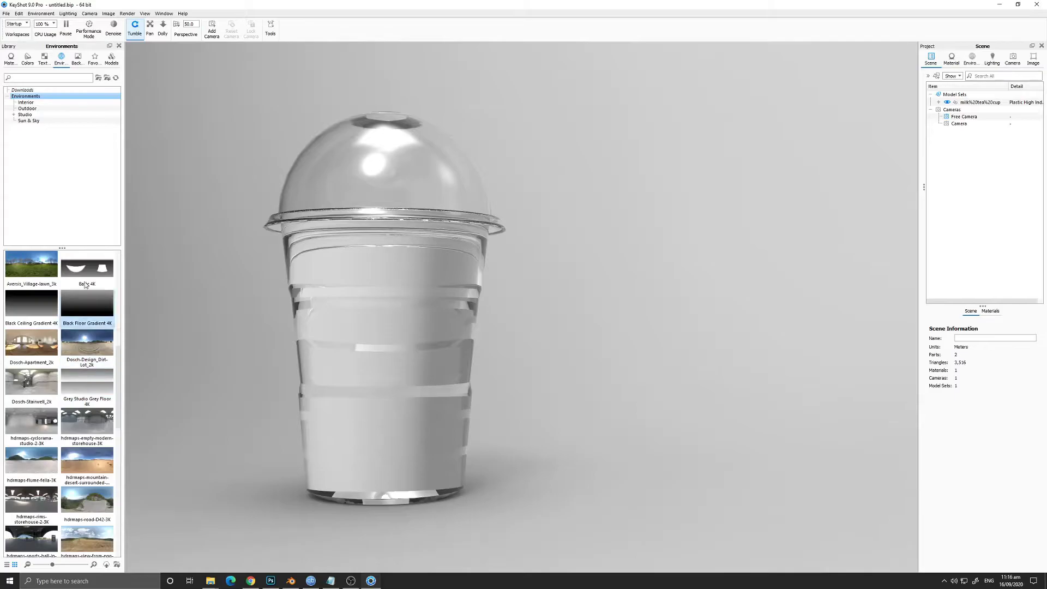
pyautogui.moveTo(65, 265); pyautogui.dragTo(435, 197)
pyautogui.moveTo(628, 217); pyautogui.dragTo(92, 225)
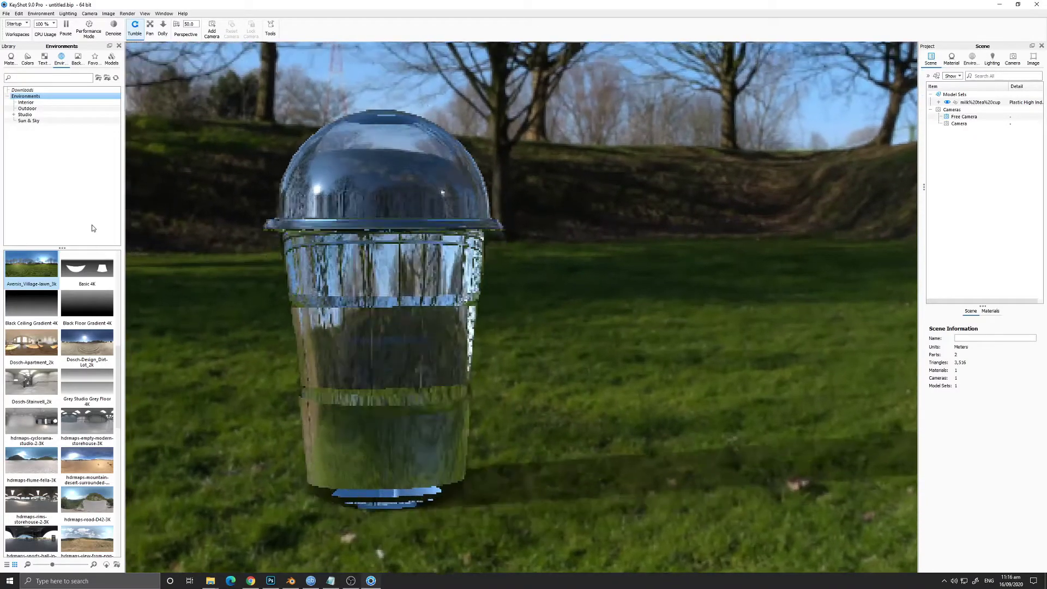
pyautogui.scroll(1, 236, 273)
pyautogui.scroll(-2, 236, 274)
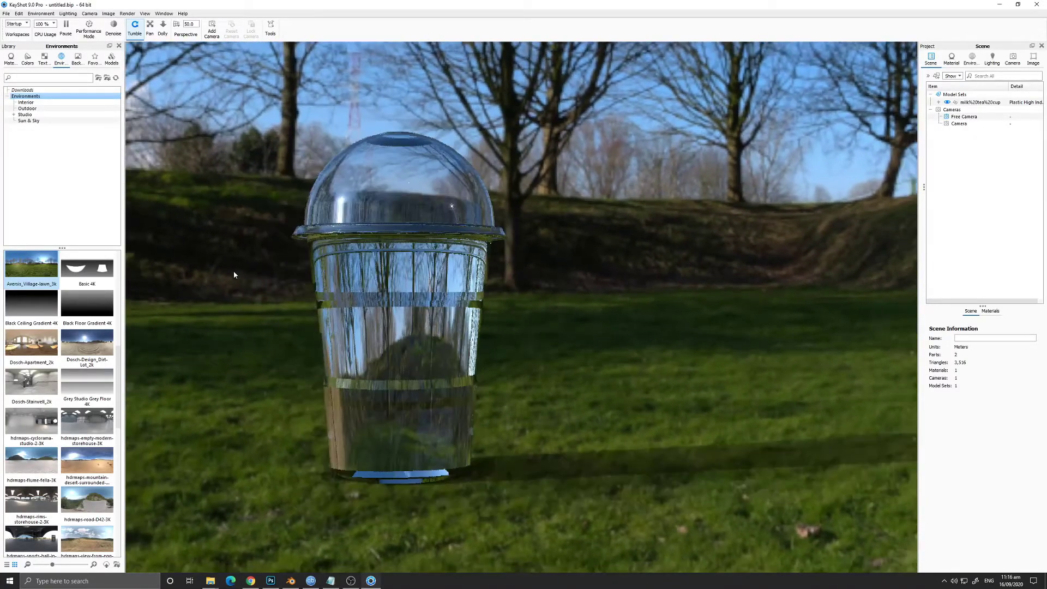
pyautogui.scroll(1, 234, 273)
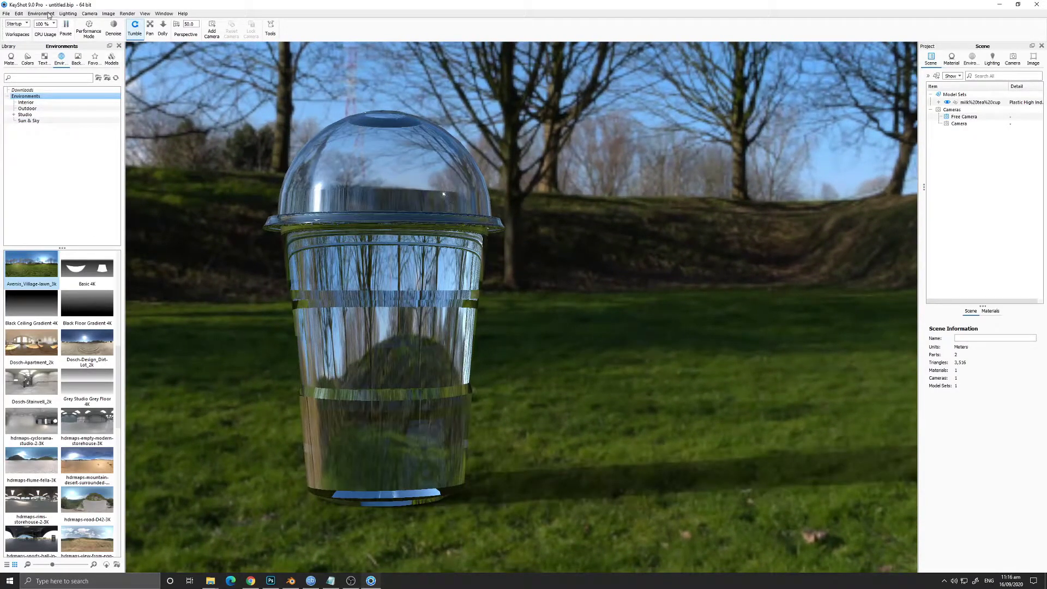
# Add a plane via Edit > Add Geometry and begin enlarging it to about 0.96 scale.
pyautogui.moveTo(21, 16)
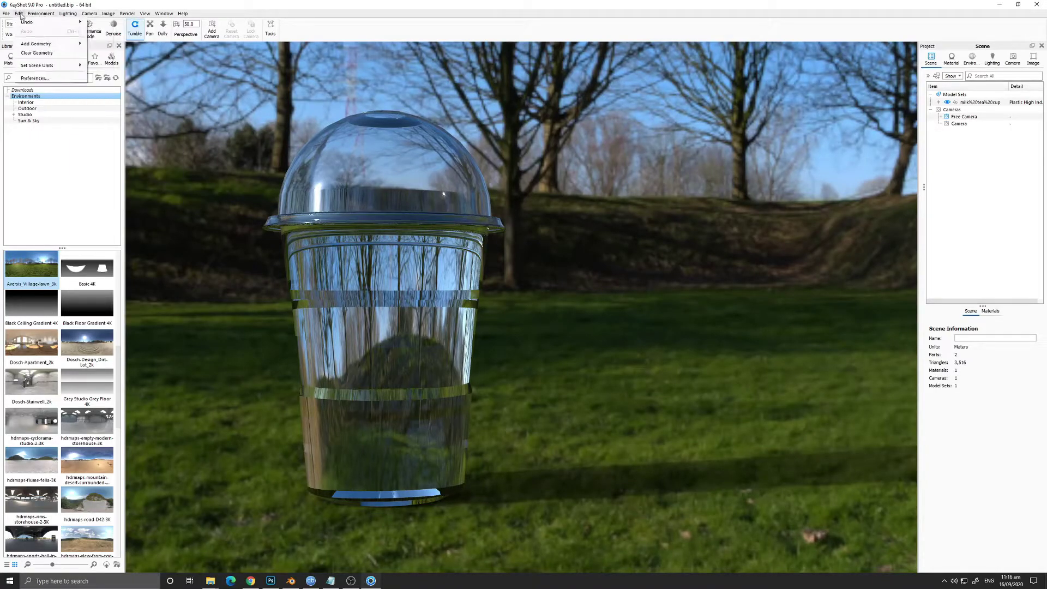
pyautogui.moveTo(33, 43)
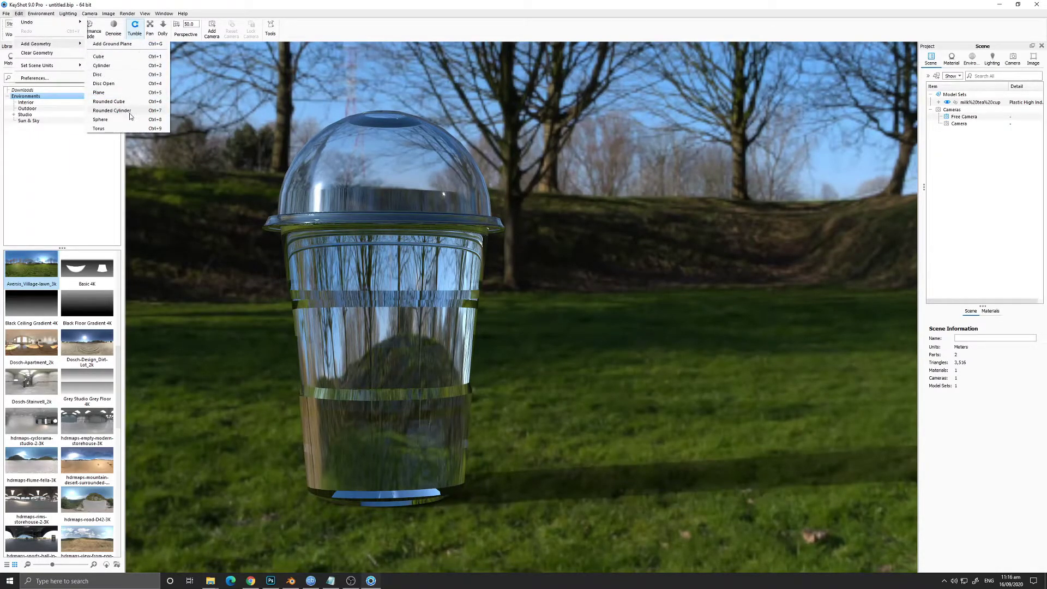
pyautogui.click(104, 92)
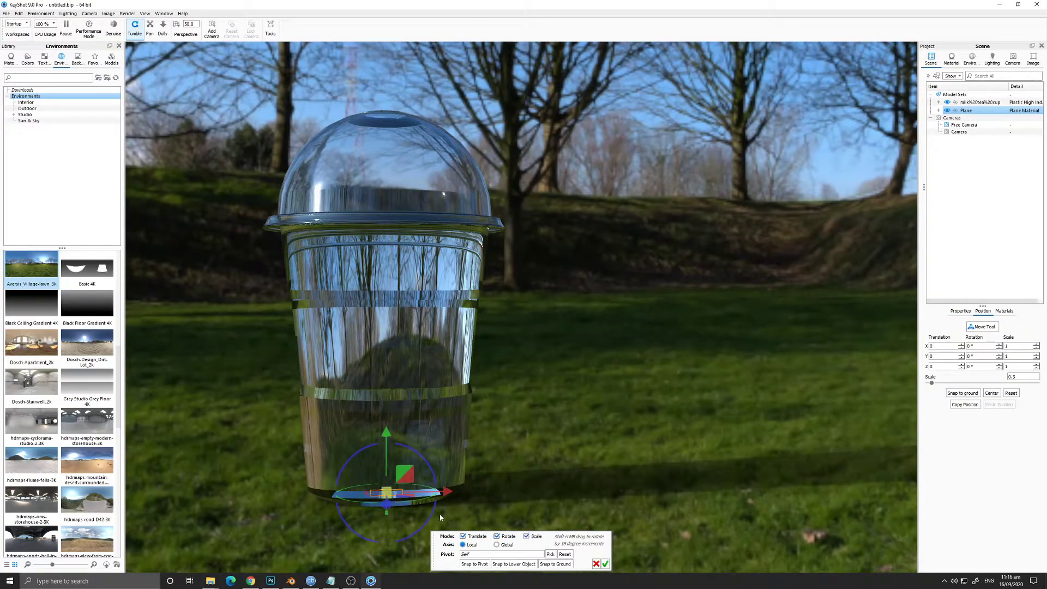
pyautogui.moveTo(384, 489); pyautogui.dragTo(738, 477)
pyautogui.moveTo(373, 344); pyautogui.dragTo(372, 349)
pyautogui.moveTo(386, 492); pyautogui.dragTo(1036, 314)
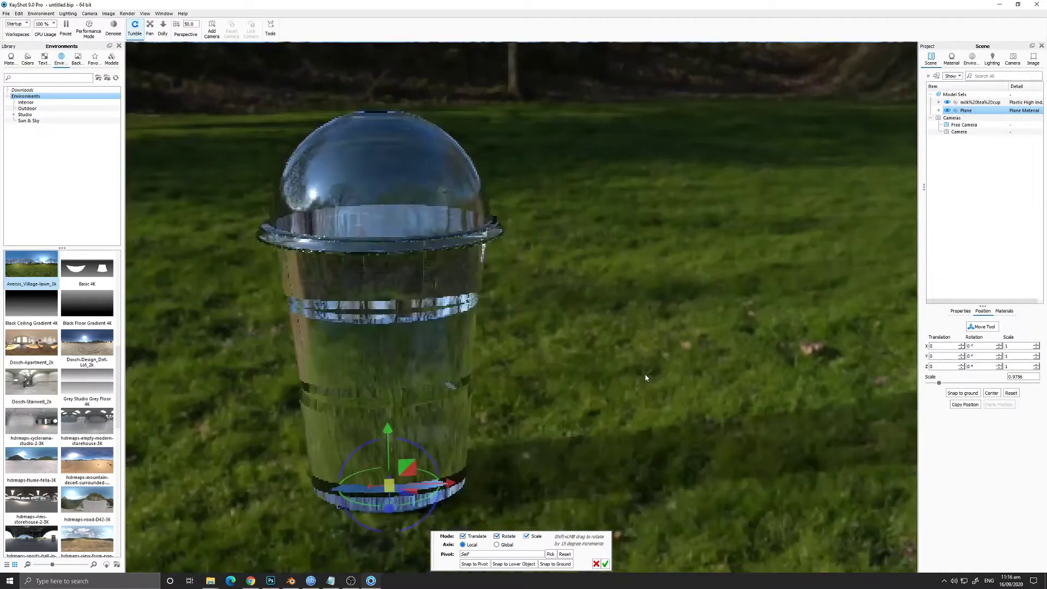
# Scale the plane up to about 24.65 and slide it along X beneath the cup.
pyautogui.moveTo(645, 375); pyautogui.dragTo(625, 379)
pyautogui.scroll(-5, 625, 379)
pyautogui.moveTo(451, 408); pyautogui.dragTo(1044, 260)
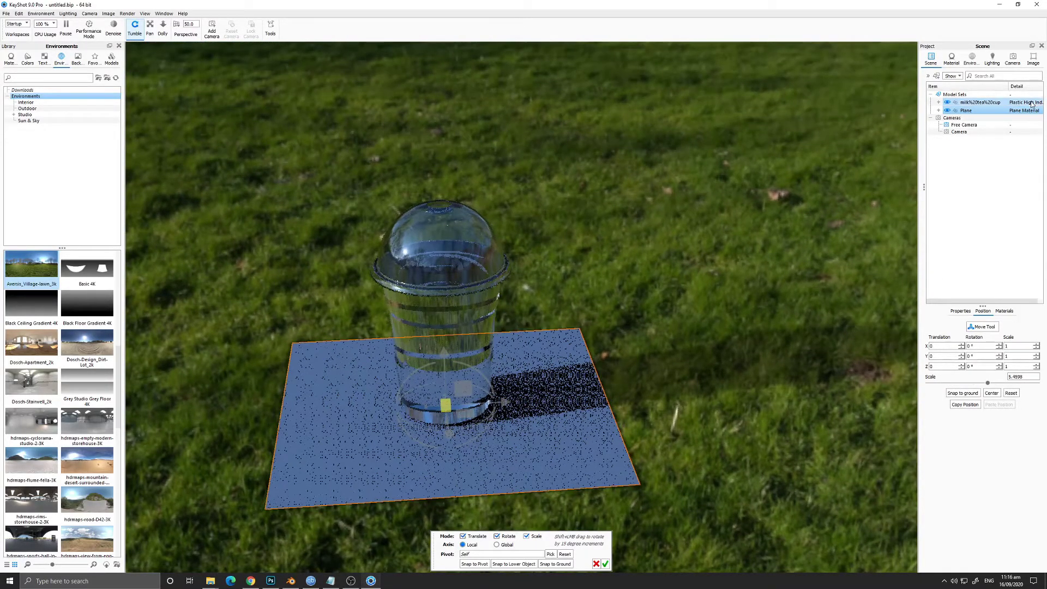
pyautogui.moveTo(504, 406); pyautogui.dragTo(1025, 284)
pyautogui.moveTo(727, 191); pyautogui.dragTo(740, 146)
pyautogui.scroll(5, 739, 146)
pyautogui.scroll(2, 739, 147)
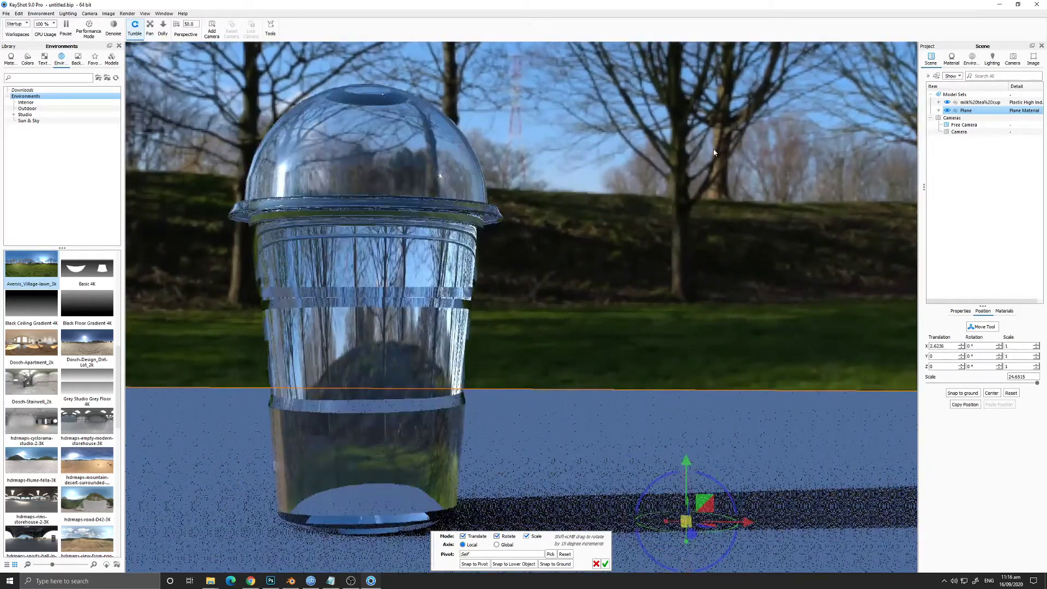